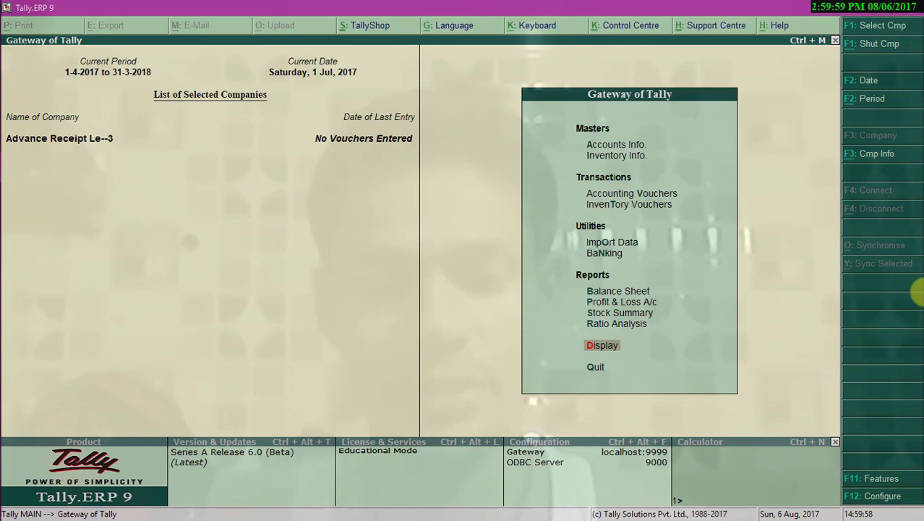
- Start a receipt voucher marked as an Advance Receipt and credit the customer's ledger
key(v)
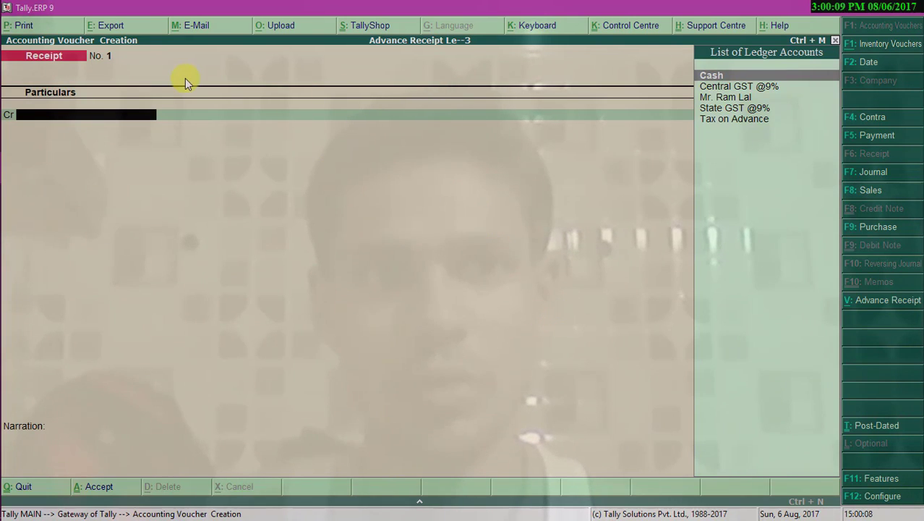
click(882, 306)
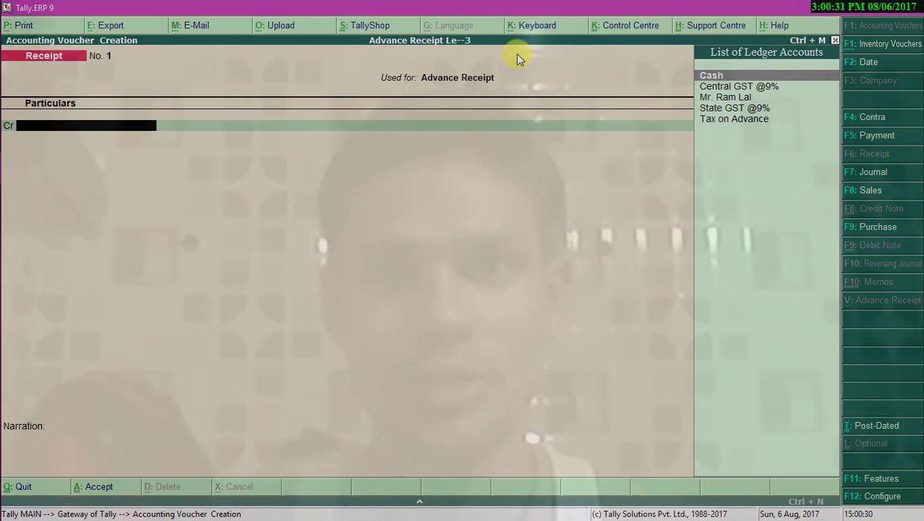
key(Down)
key(Down)
key(Down)
key(Up)
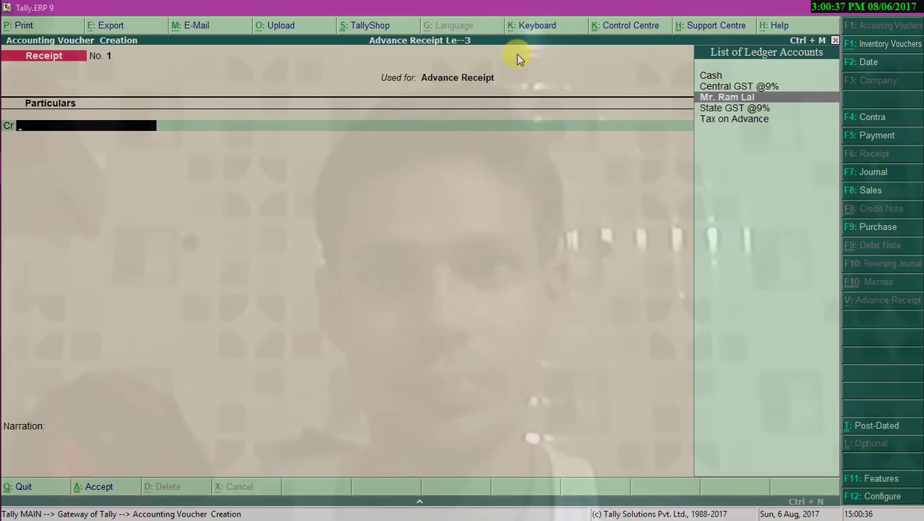
key(Return)
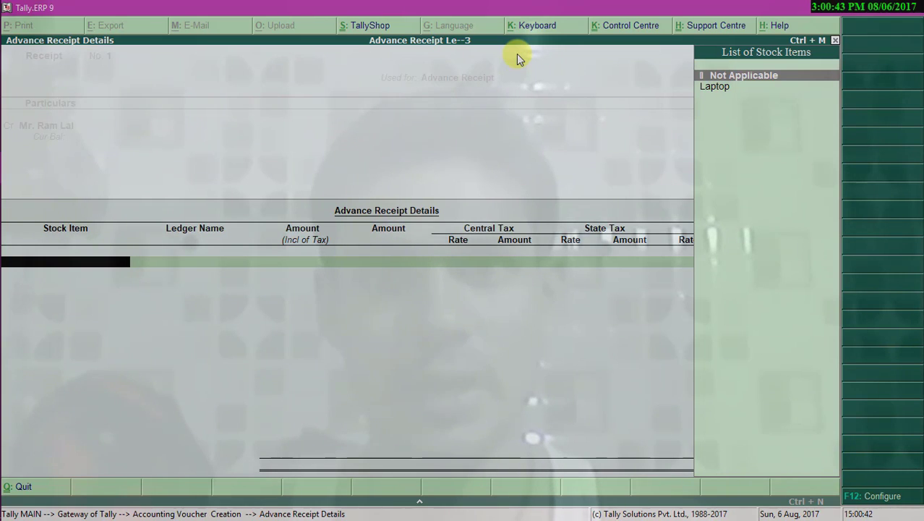
- Fill in the advance receipt details with the stock item Laptop, no ledger name and an amount of 10,000
key(Down)
key(Return)
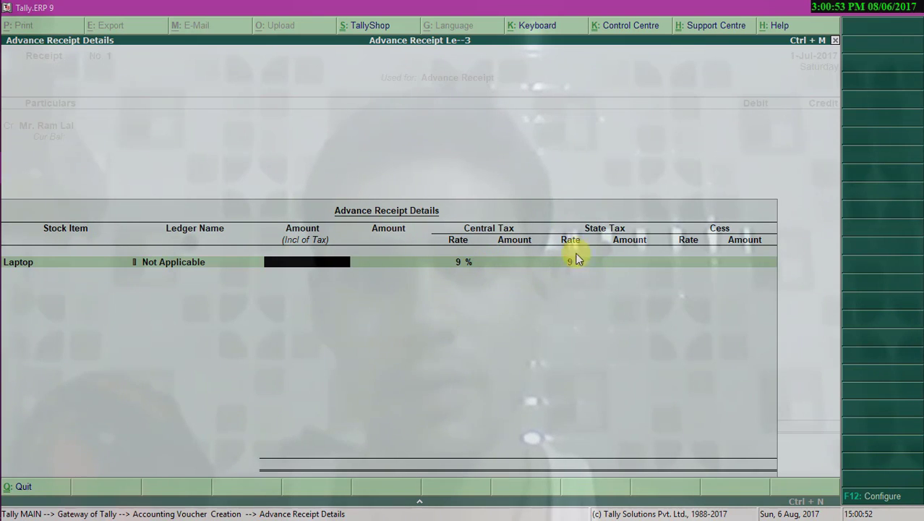
key(Return)
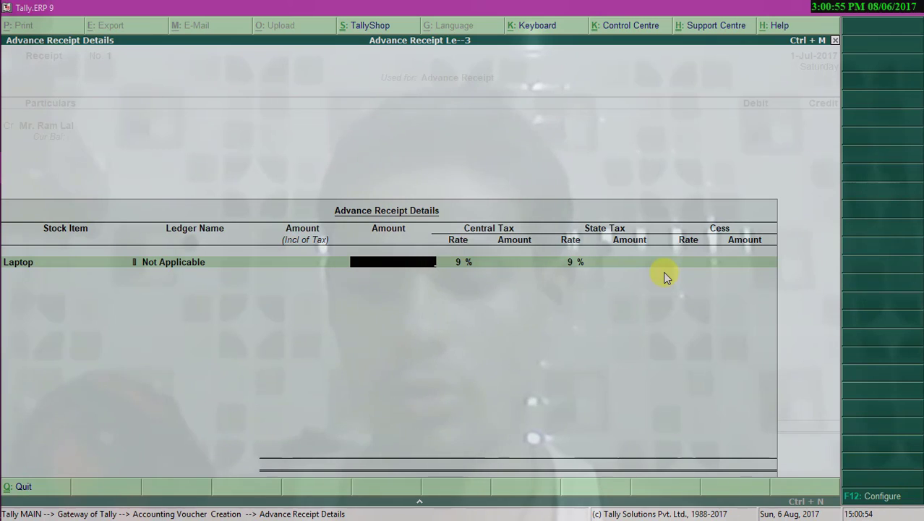
text(10000)
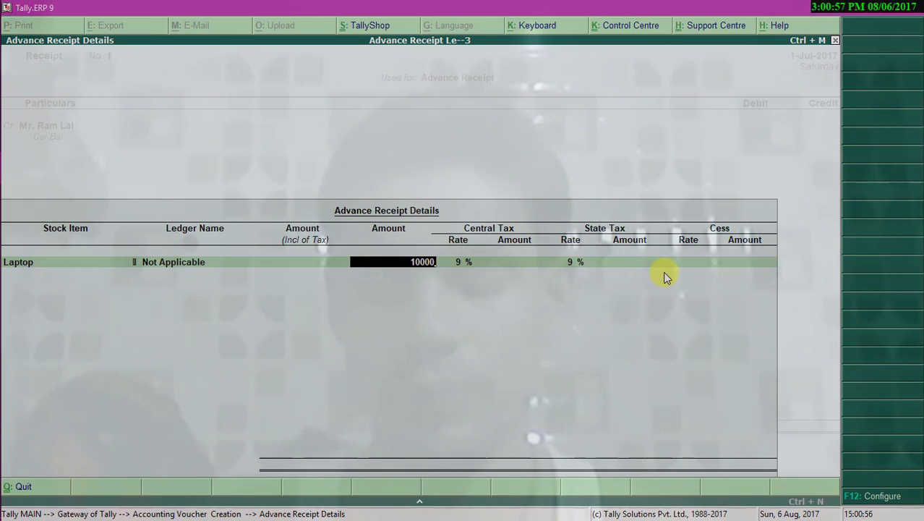
key(Return)
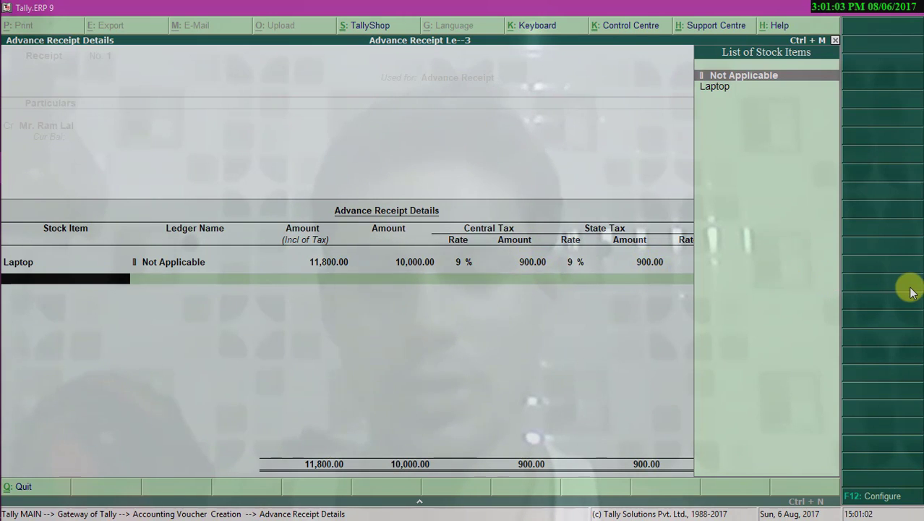
key(Return)
key(Return)
key(Return)
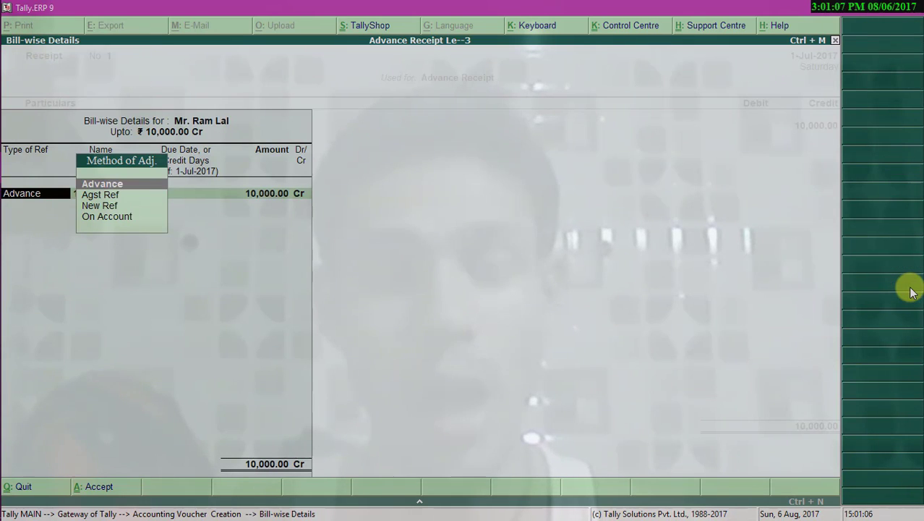
- Set the customer's bill-wise reference to type Advance with the name 5258 for 10,000.00 Cr
key(Return)
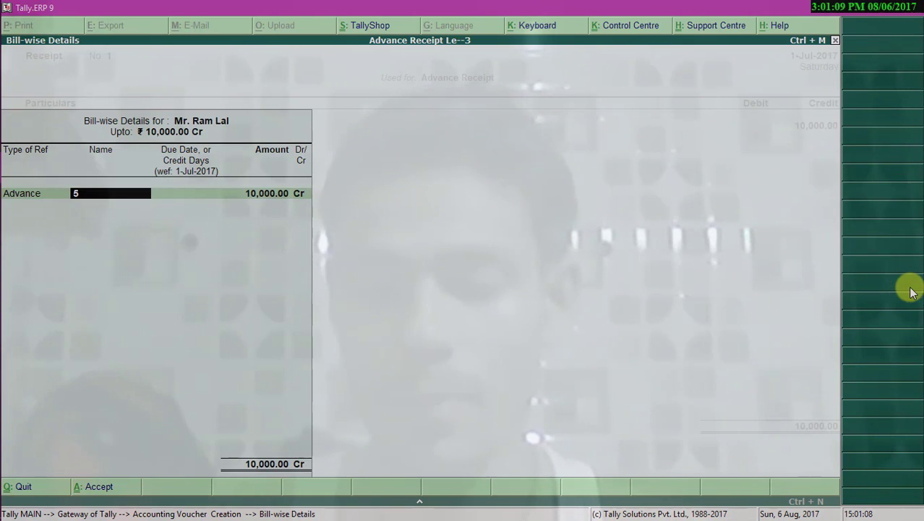
text(5258)
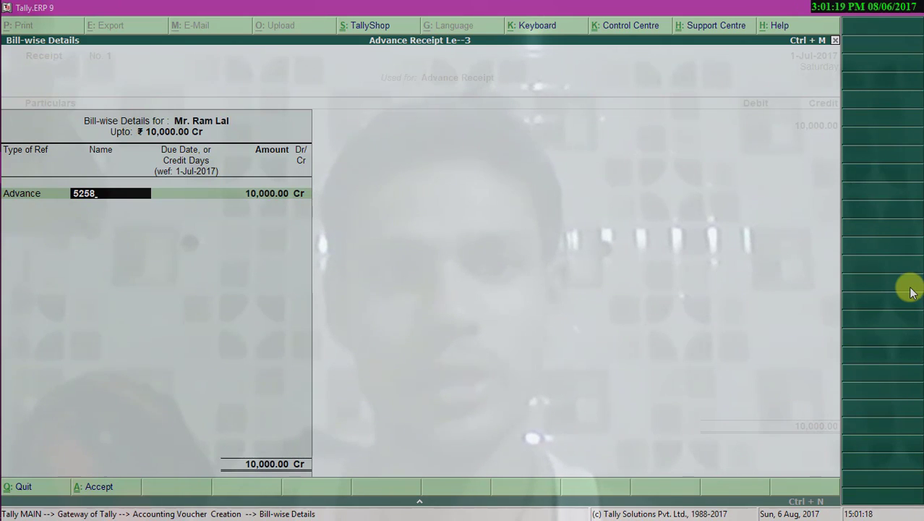
key(Return)
key(Return)
key(Return)
key(Return)
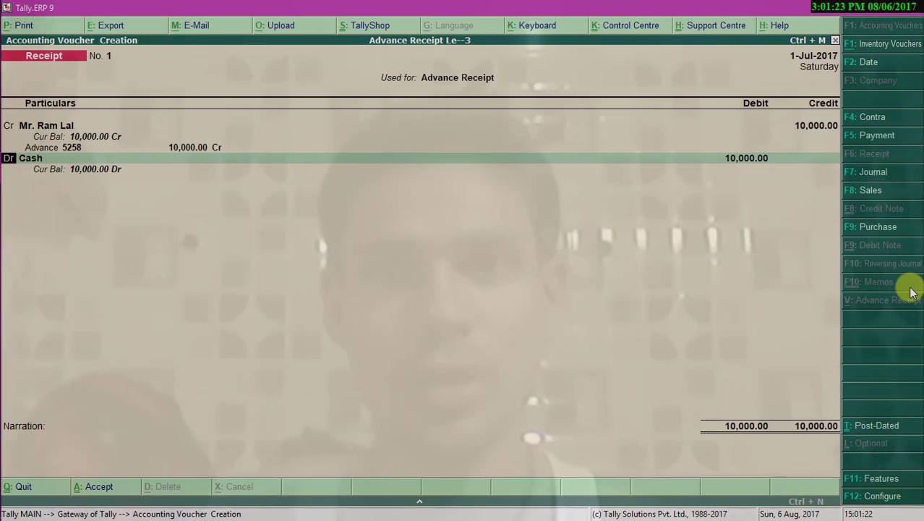
- Complete the receipt with Cash debited for 10,000 and a blank narration, and save the voucher
key(Return)
key(Return)
key(Return)
key(Return)
key(Return)
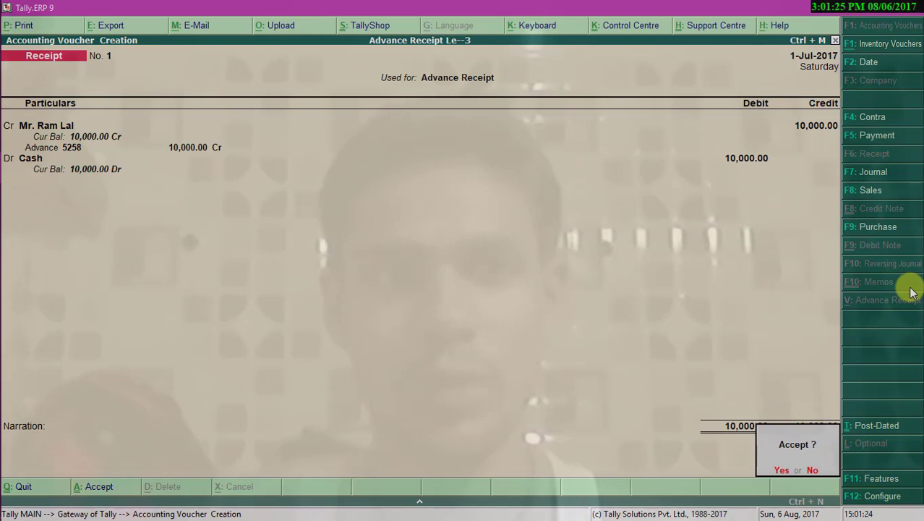
key(Return)
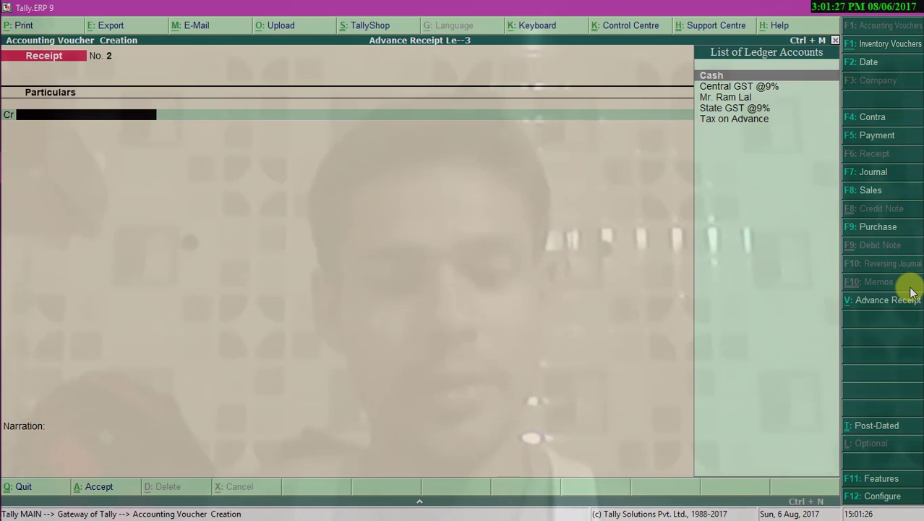
- Leave voucher entry and examine the Balance Sheet for the effect of the advance on liabilities and current assets
key(Escape)
key(Return)
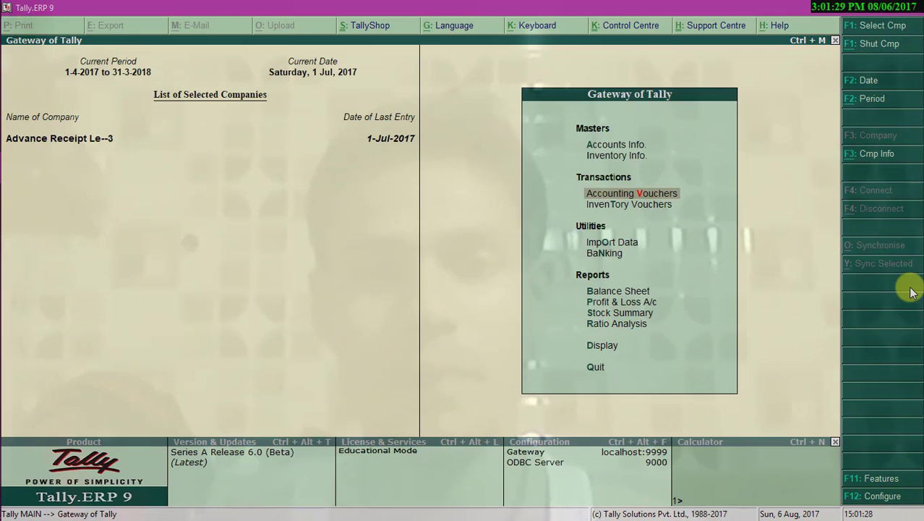
key(Down)
key(Down)
key(Down)
key(Down)
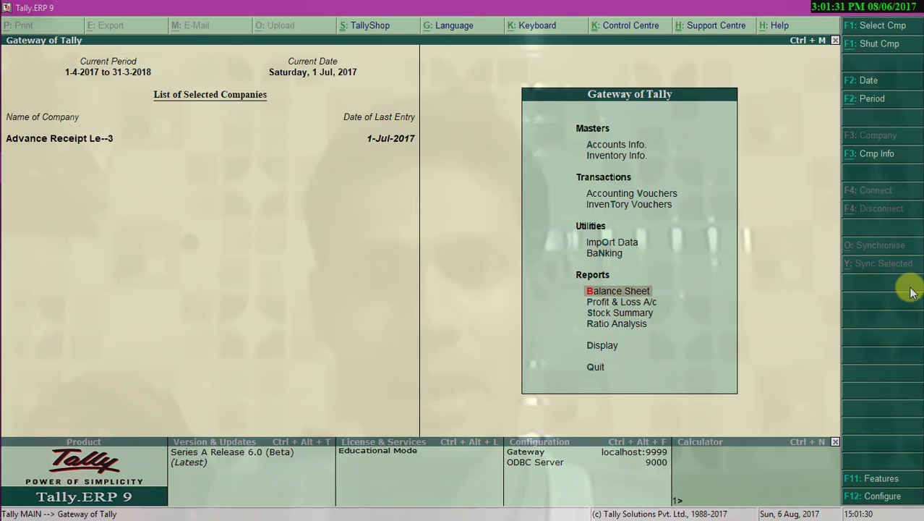
key(Return)
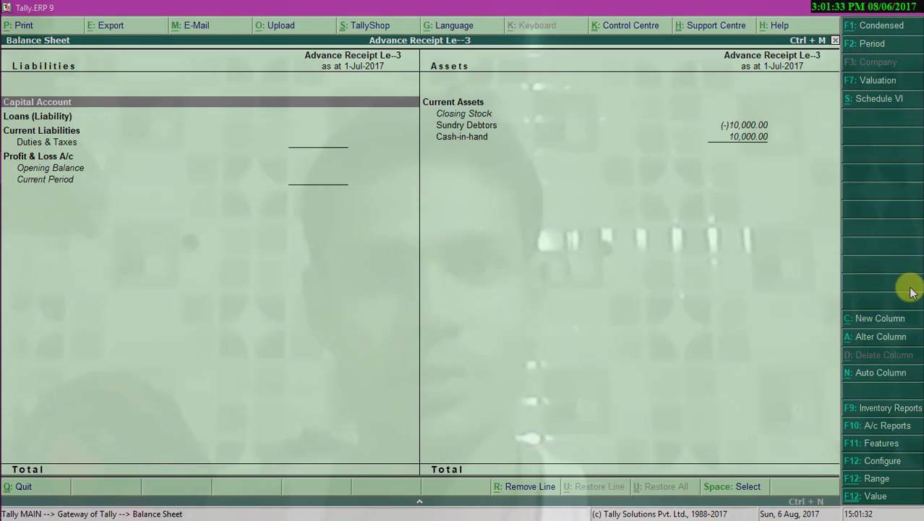
key(Down)
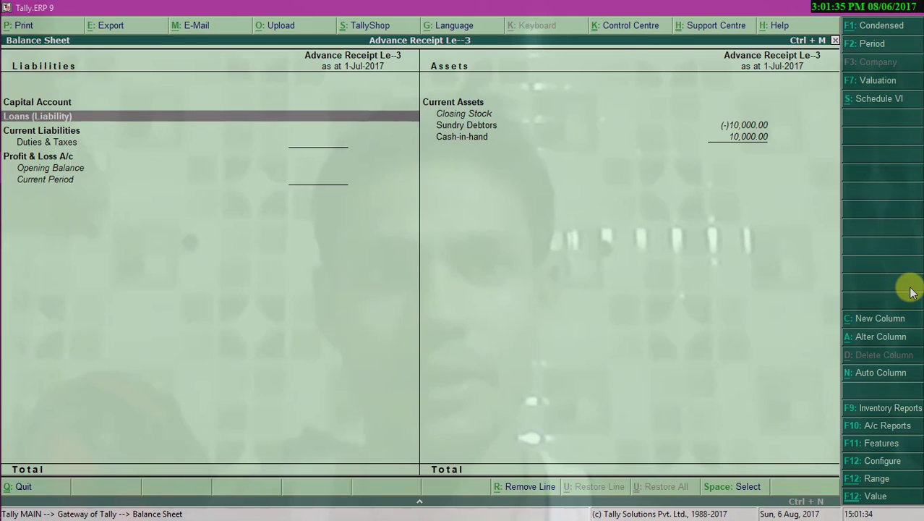
key(Down)
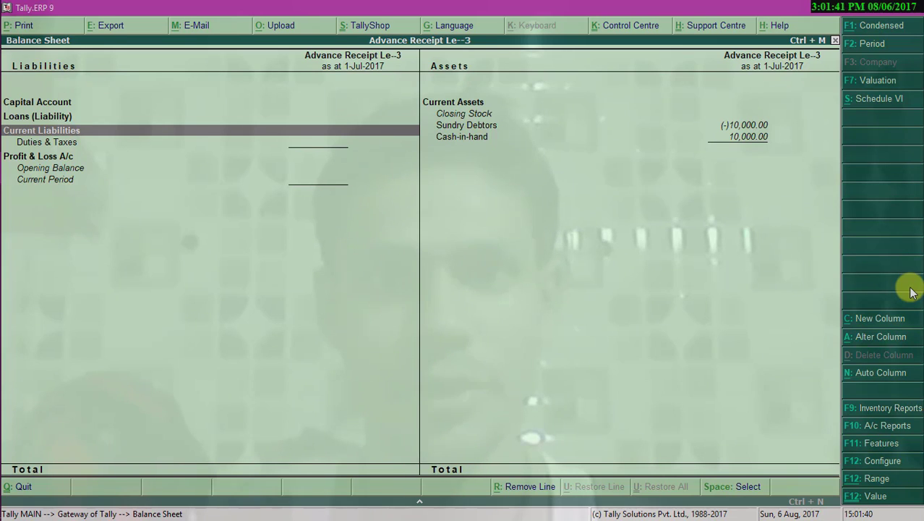
key(Escape)
- Open the GSTR-1 report from the GST statutory reports
key(Down)
key(Down)
key(Down)
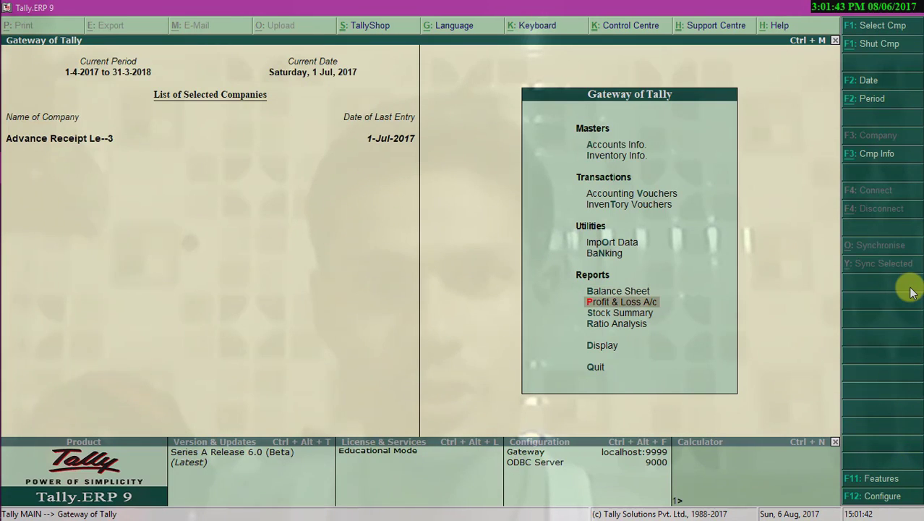
key(d)
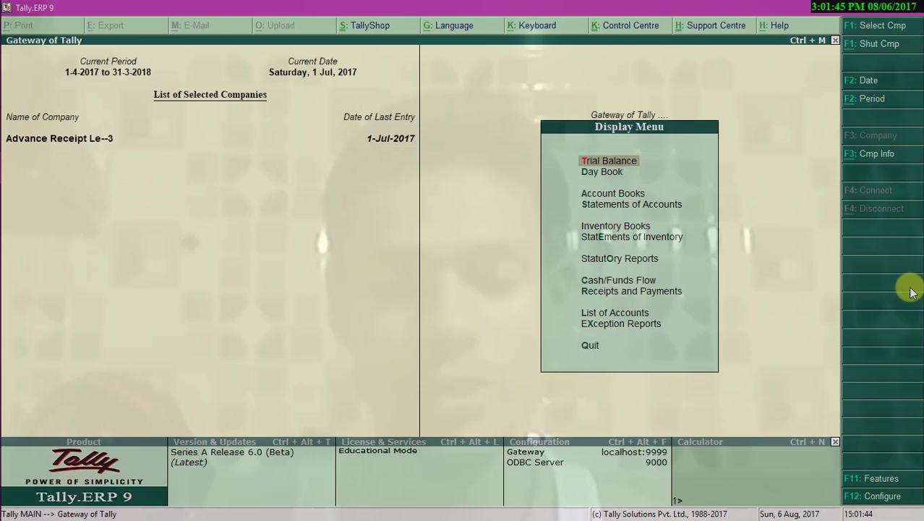
key(o)
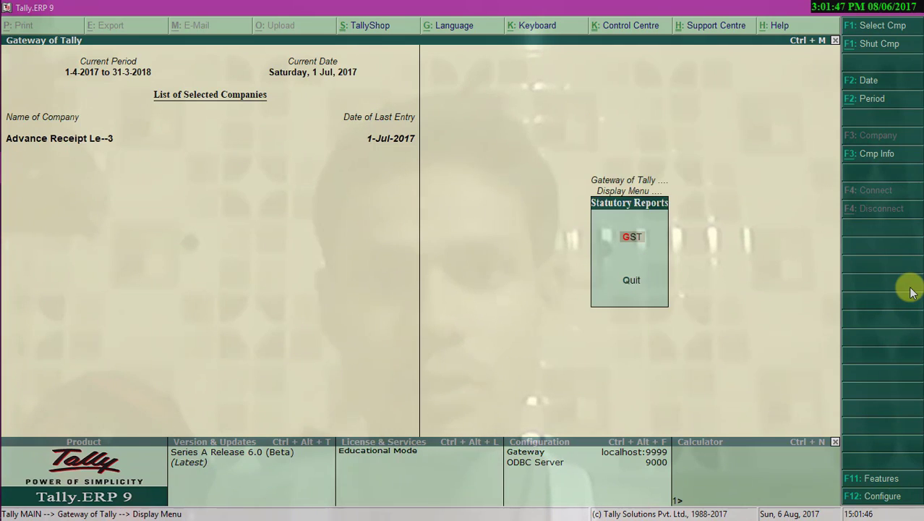
key(g)
key(1)
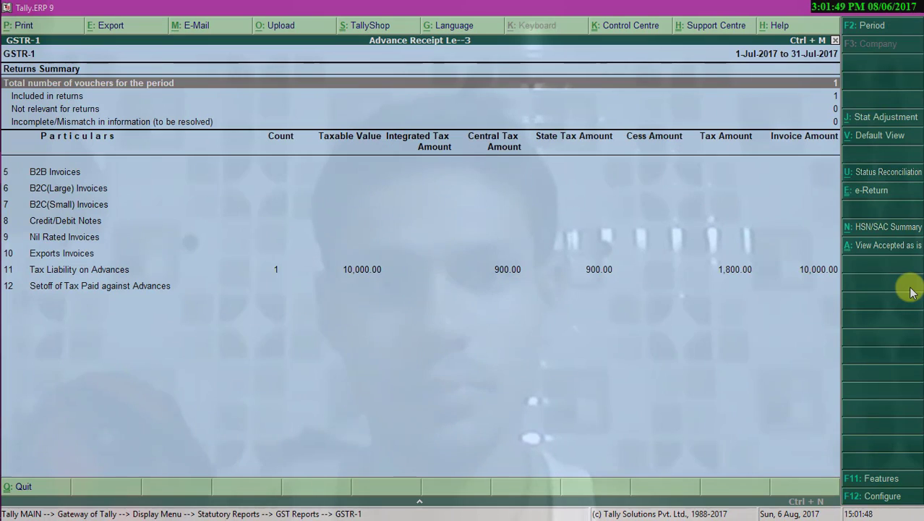
- Examine the Tax Liability on Advances line in GSTR-1, then return to the Gateway of Tally
key(Down)
key(Down)
key(Down)
key(Down)
key(Down)
key(Down)
key(Down)
key(Down)
key(Down)
key(Down)
key(Down)
key(Up)
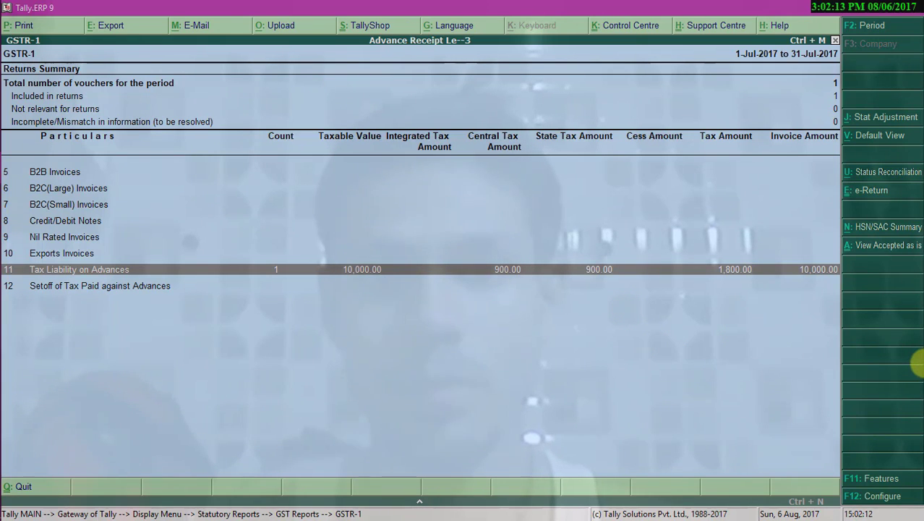
key(Escape)
key(Escape)
key(Escape)
key(Escape)
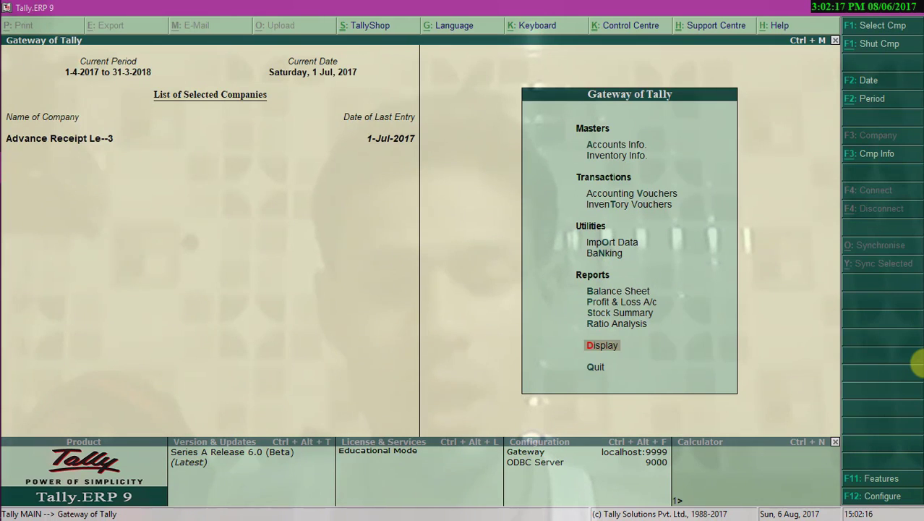
- Start a journal voucher and set its date to 31/7
key(v)
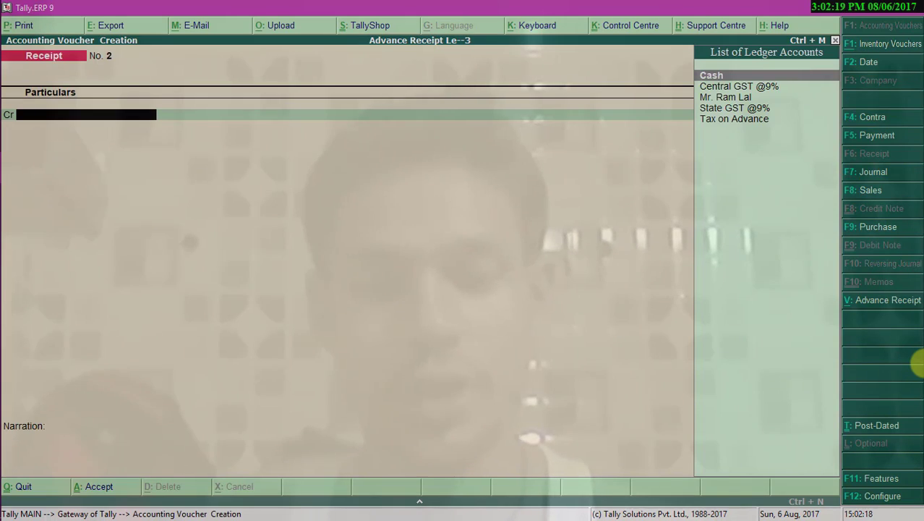
key(F7)
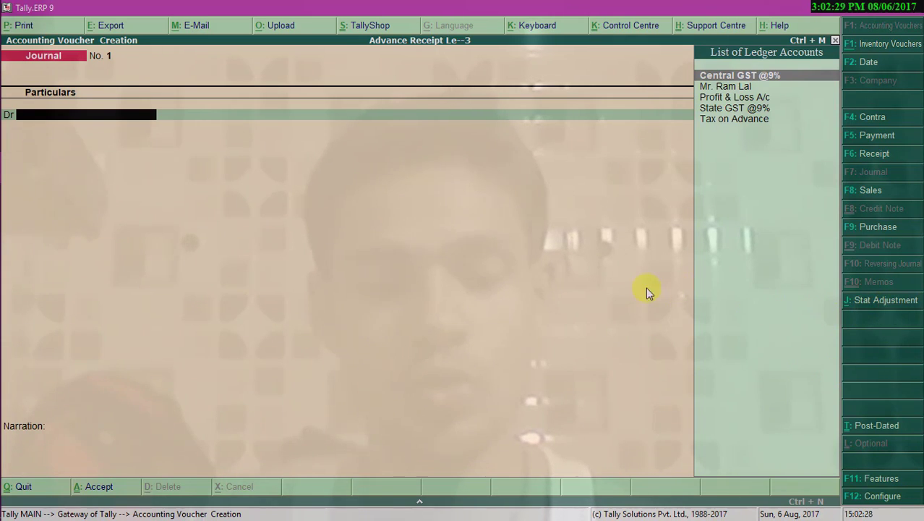
key(F2)
text(3)
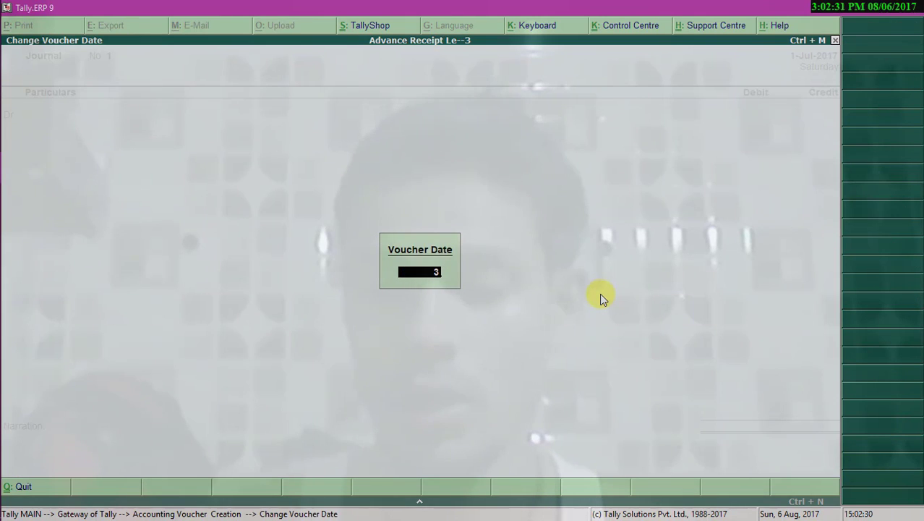
text(1/7)
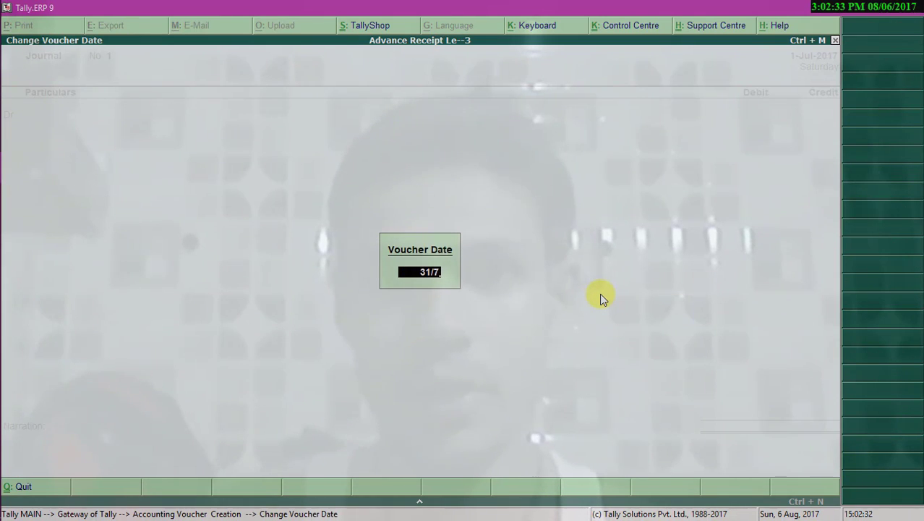
key(Return)
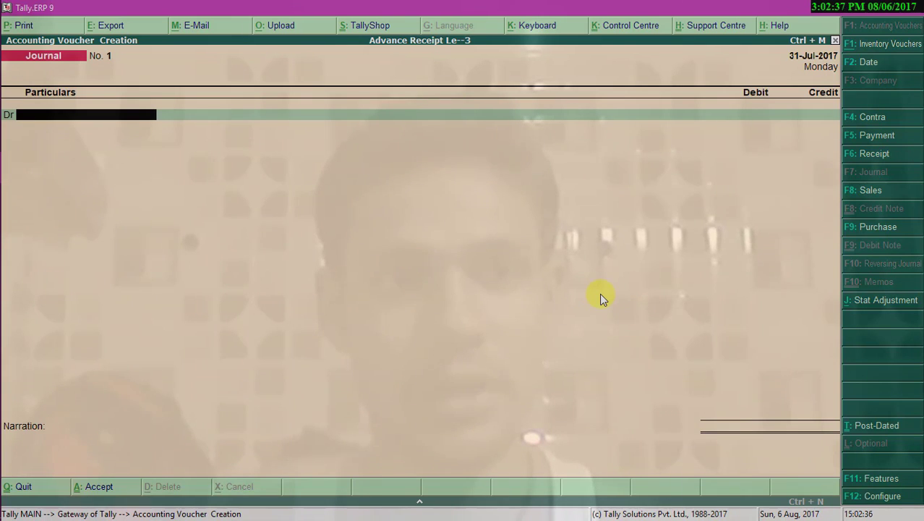
- Choose the Tax on Advance ledger as the debit account of the journal voucher
text(A)
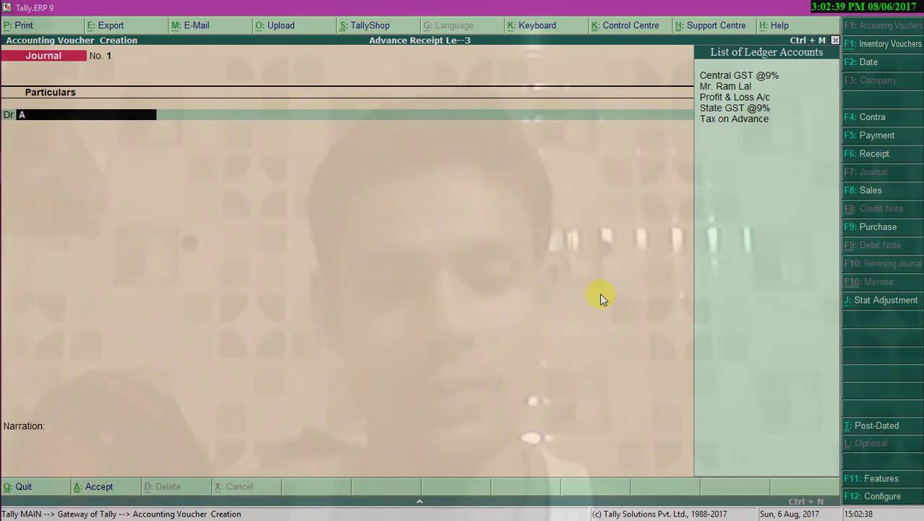
text(d)
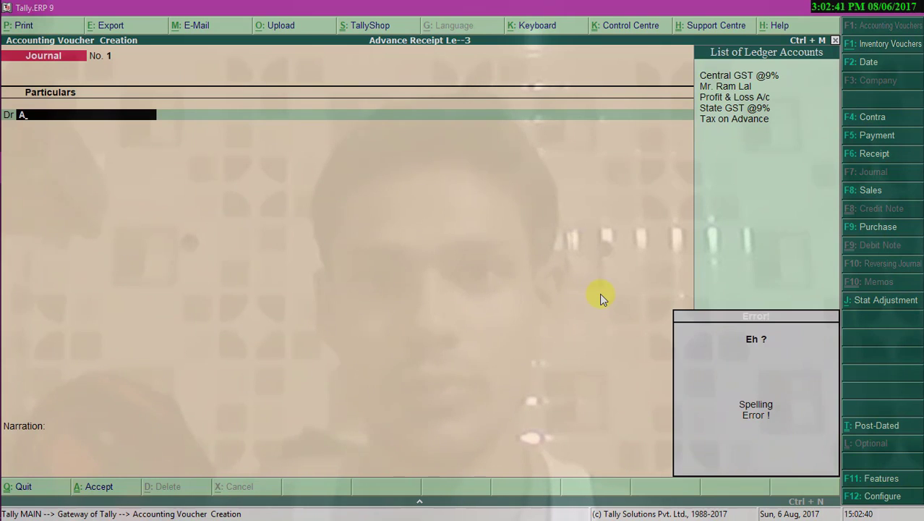
key(Down)
key(Down)
key(Down)
key(Down)
key(Down)
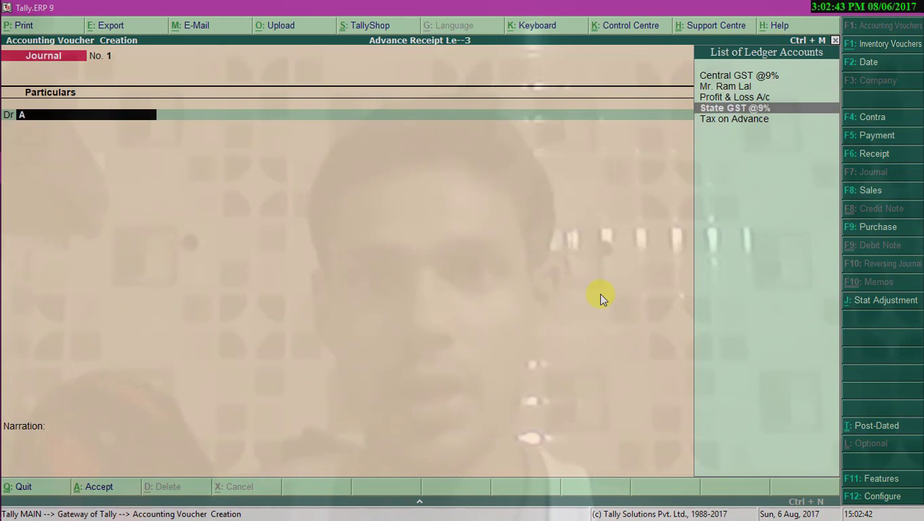
key(Return)
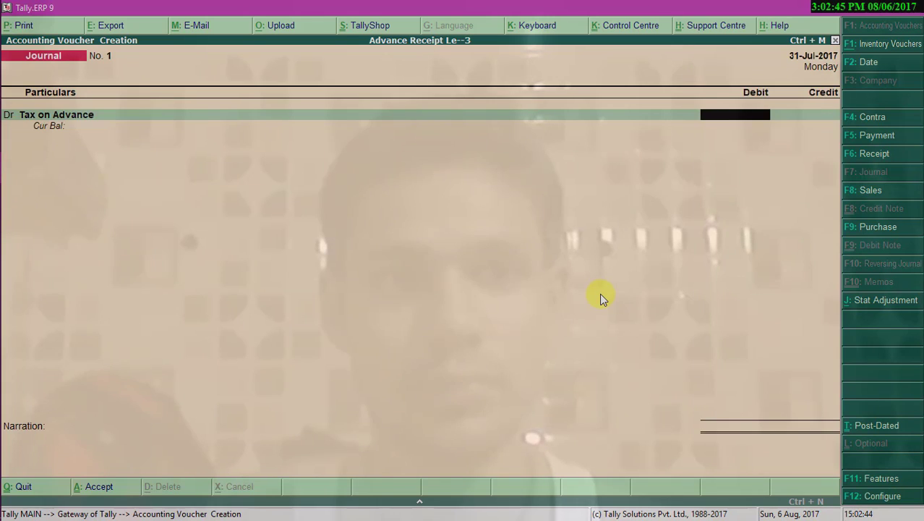
- Open the Tax on Advance ledger for alteration, review its group and GST statutory settings, and save it back to the voucher
key(BackSpace)
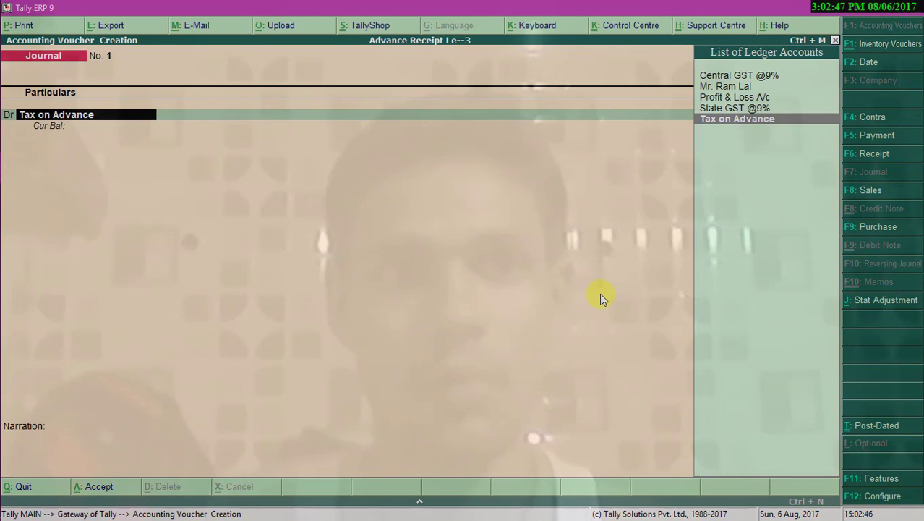
key(ctrl+Return)
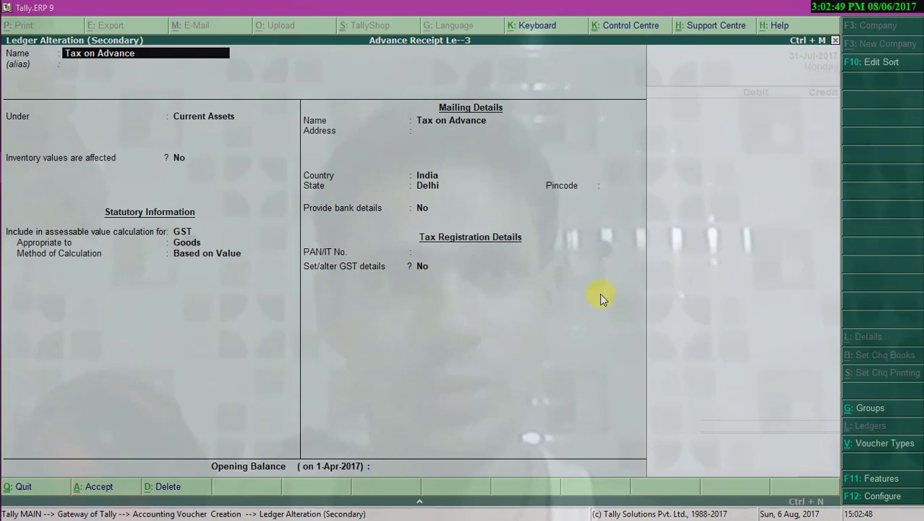
key(Return)
key(Return)
key(Return)
key(Return)
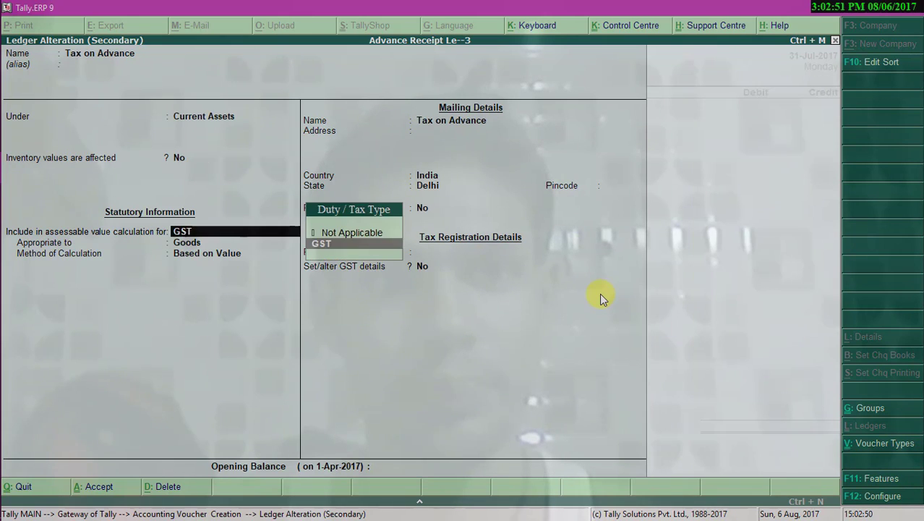
key(Return)
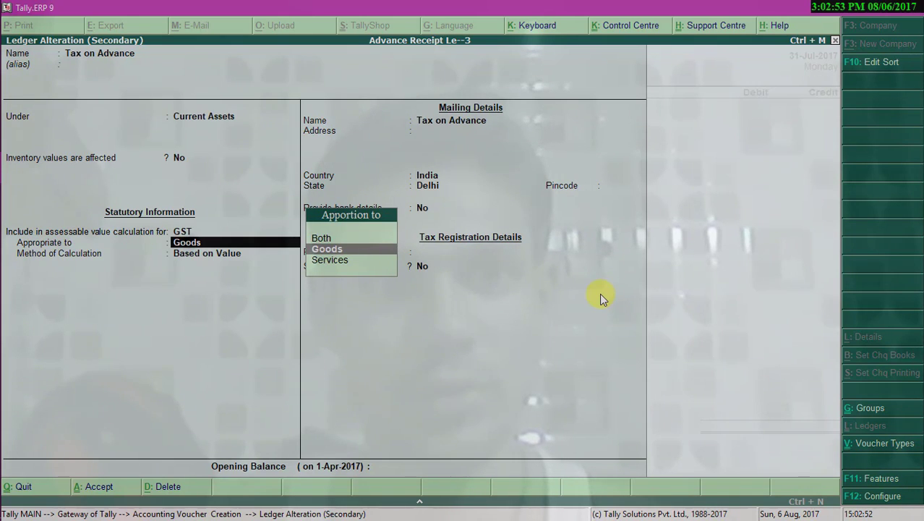
key(Return)
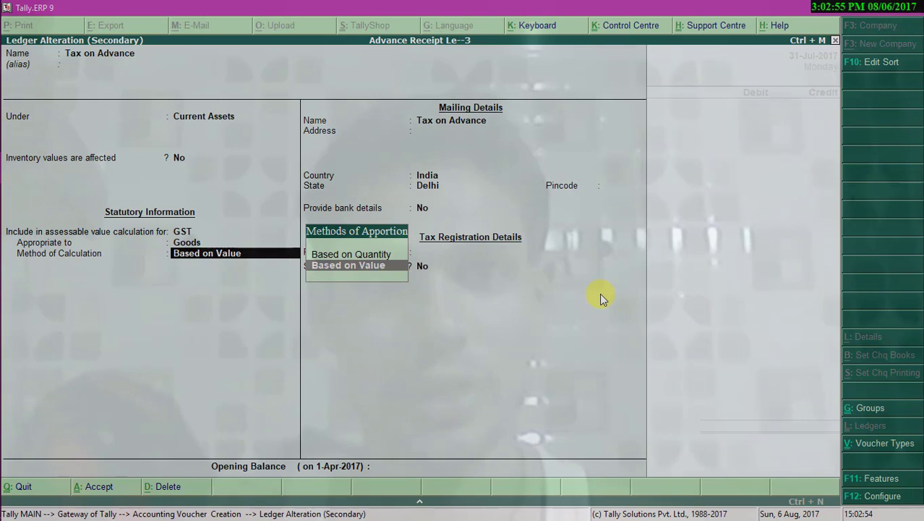
key(Return)
key(ctrl+a)
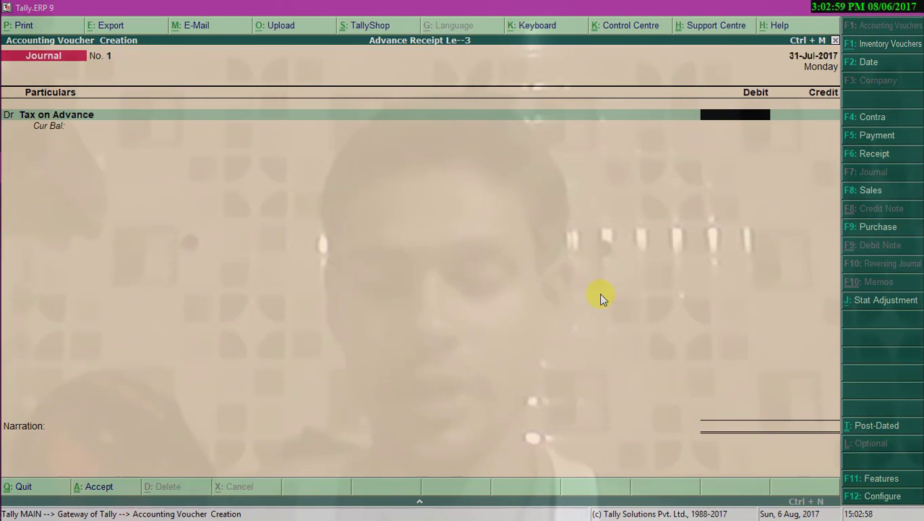
- Debit Tax on Advance with 1800
text(180)
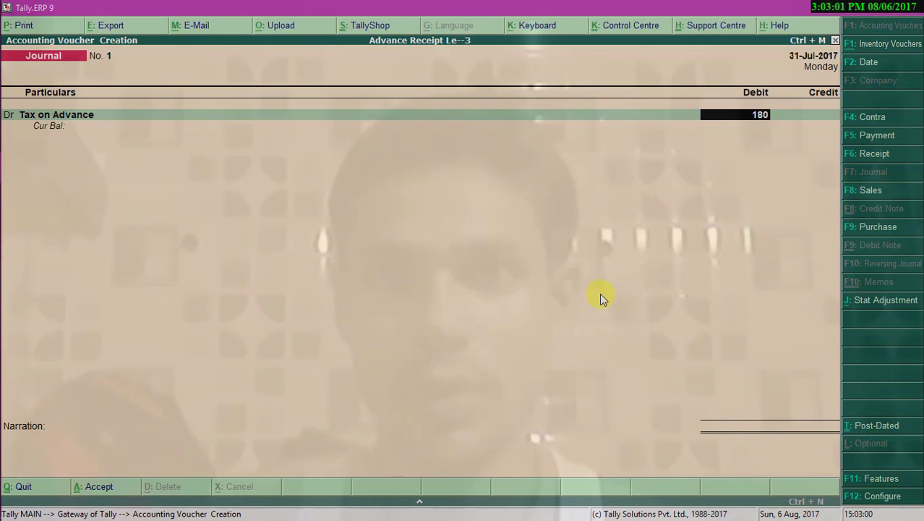
text(0)
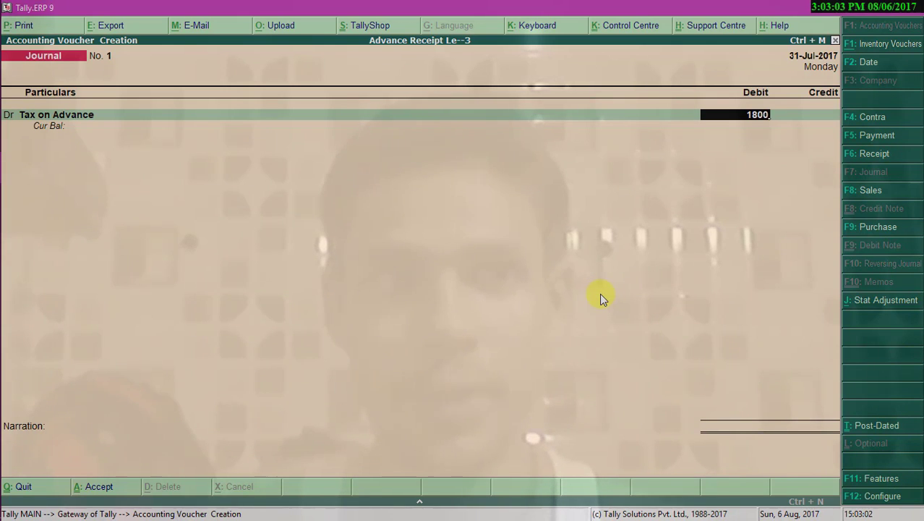
key(Return)
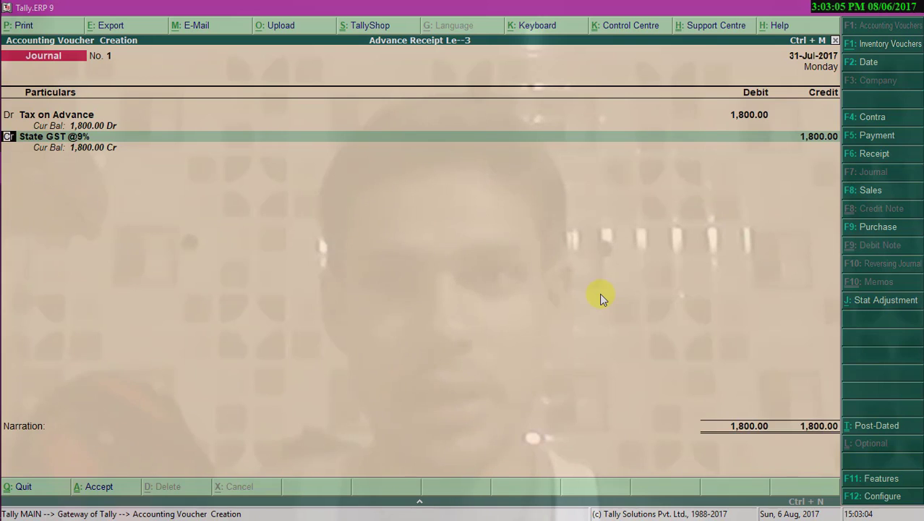
- Credit State GST @9% with 900 and Central GST @9% with the remaining 900
key(Return)
key(Return)
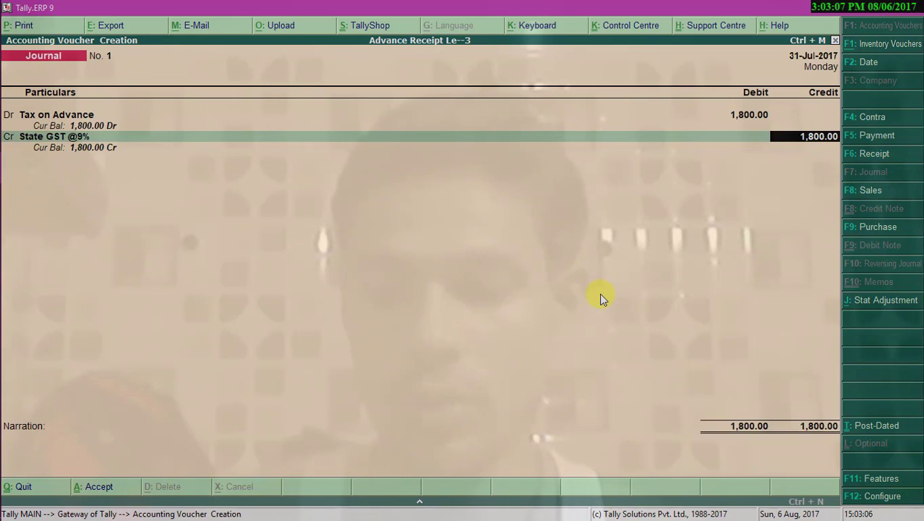
text(900)
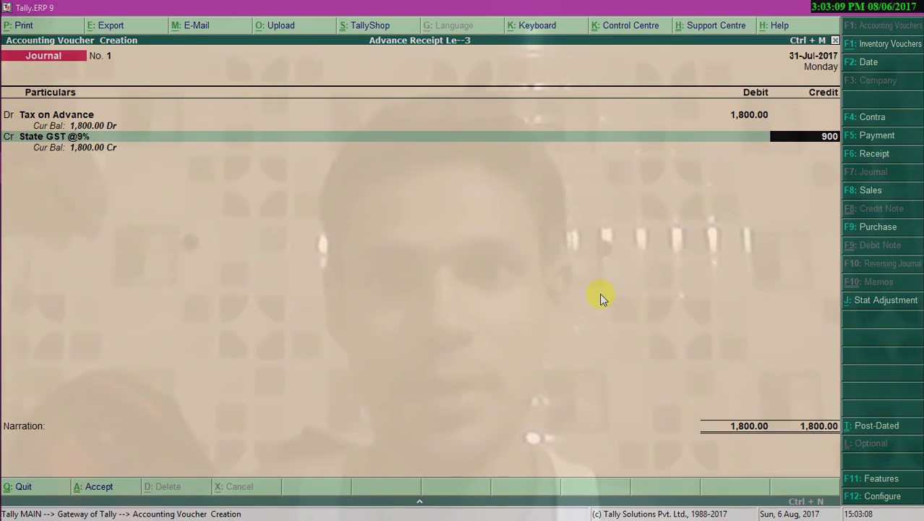
key(Return)
key(Return)
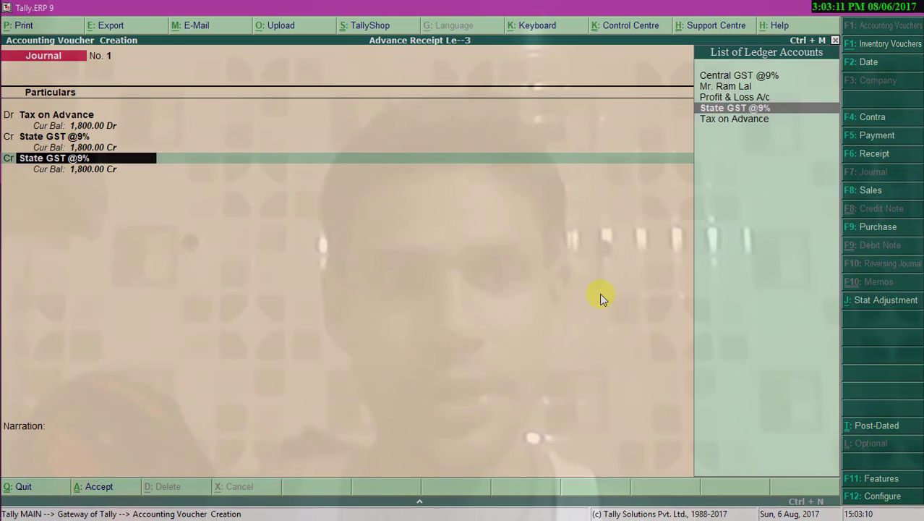
text(ce)
key(Return)
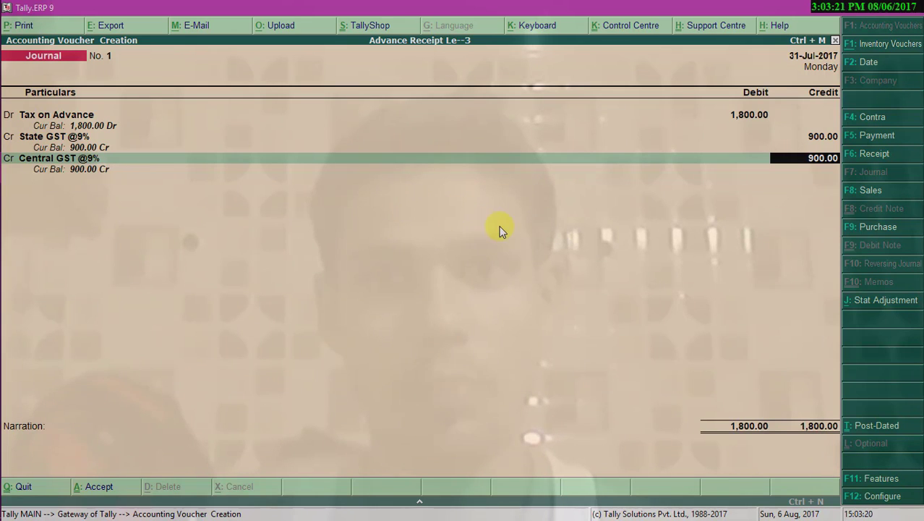
- Add a GST stat adjustment to the journal: Increase of Tax Liability, with additional details On Account of Advance Receipts
click(874, 308)
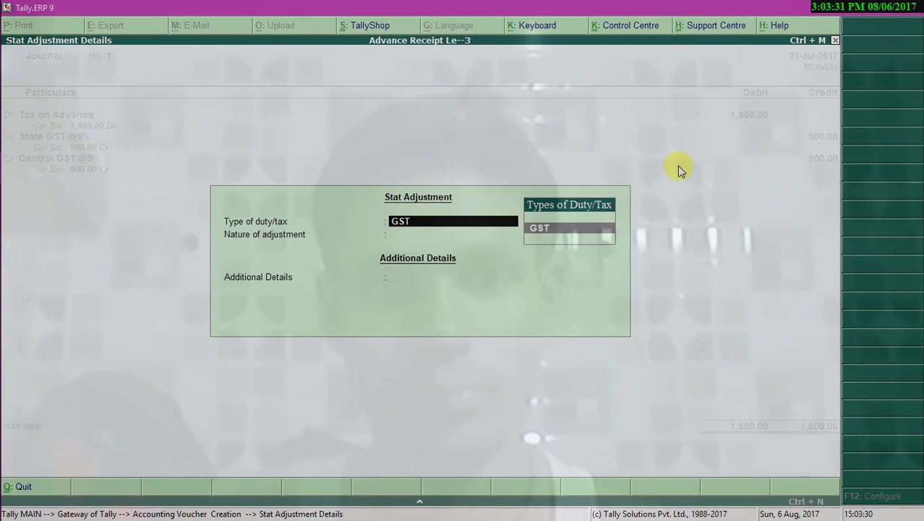
key(Return)
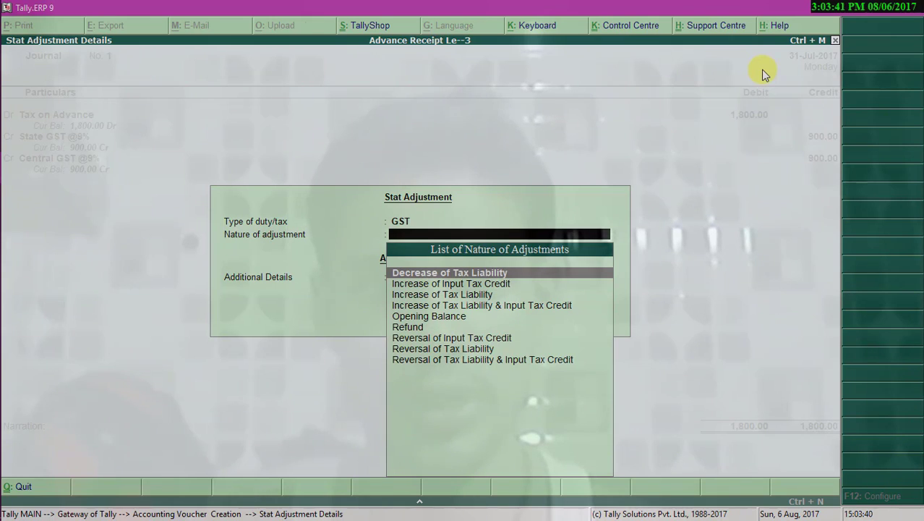
key(Down)
key(Down)
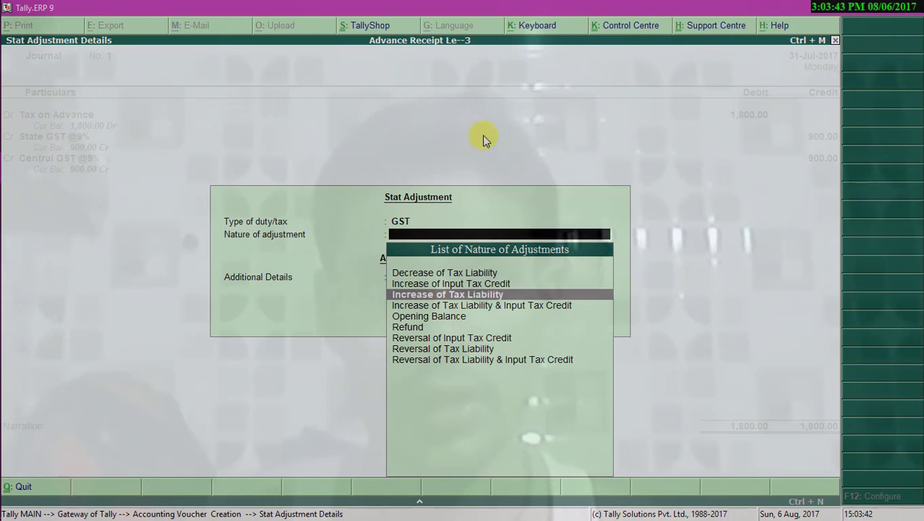
click(482, 294)
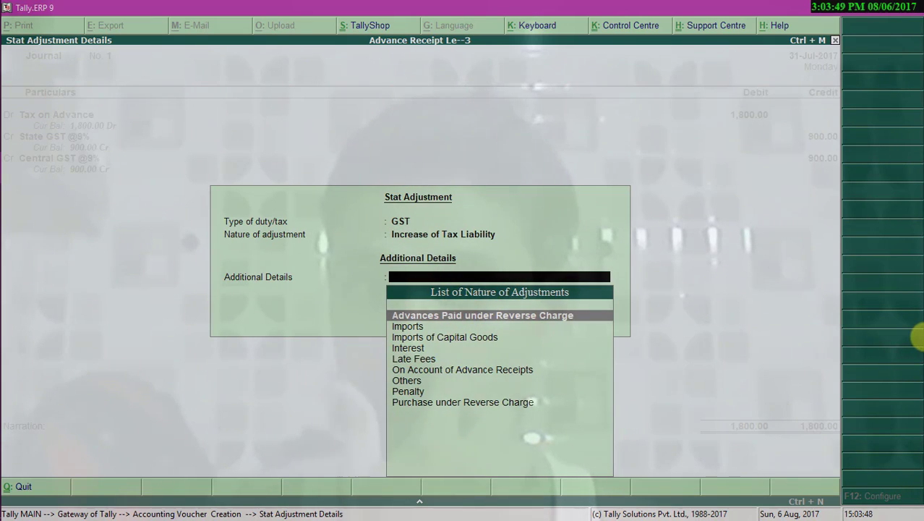
key(Down)
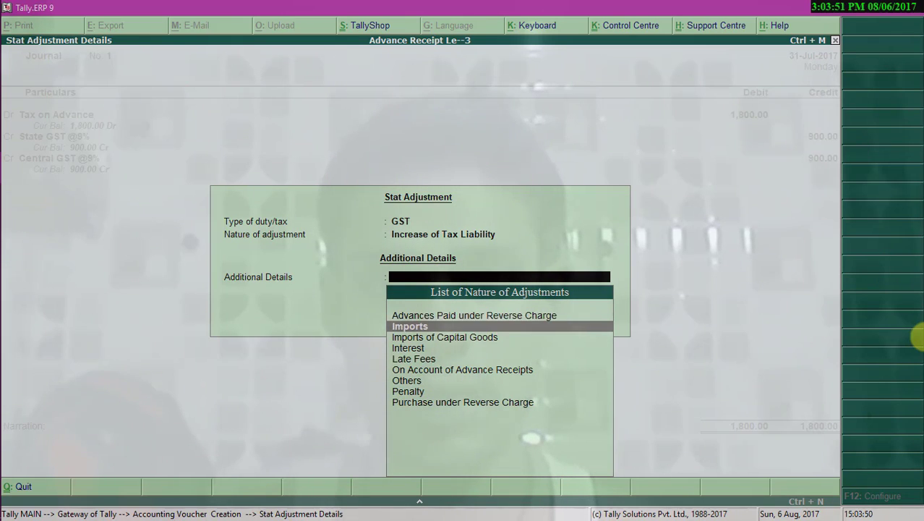
key(Down)
key(Down)
key(Down)
key(Down)
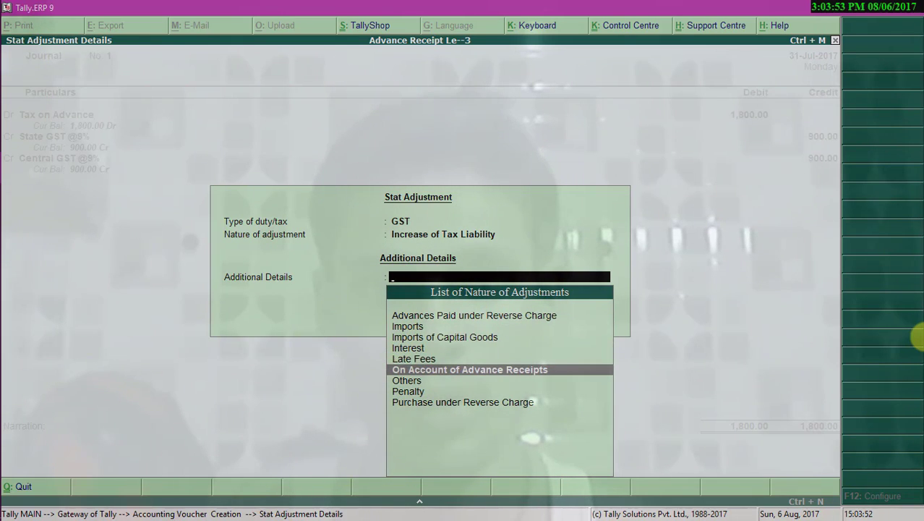
key(Return)
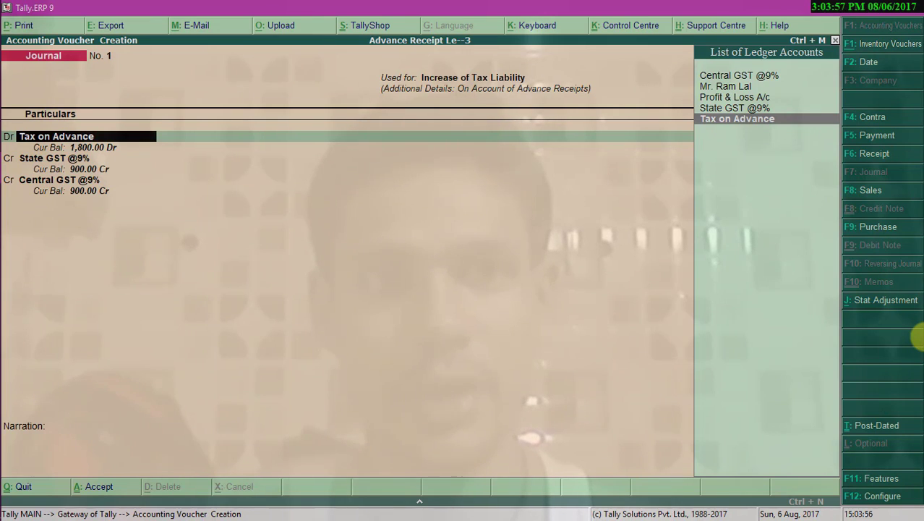
- Accept the journal voucher without a narration and leave voucher entry for the Gateway of Tally
key(Return)
key(Return)
key(Return)
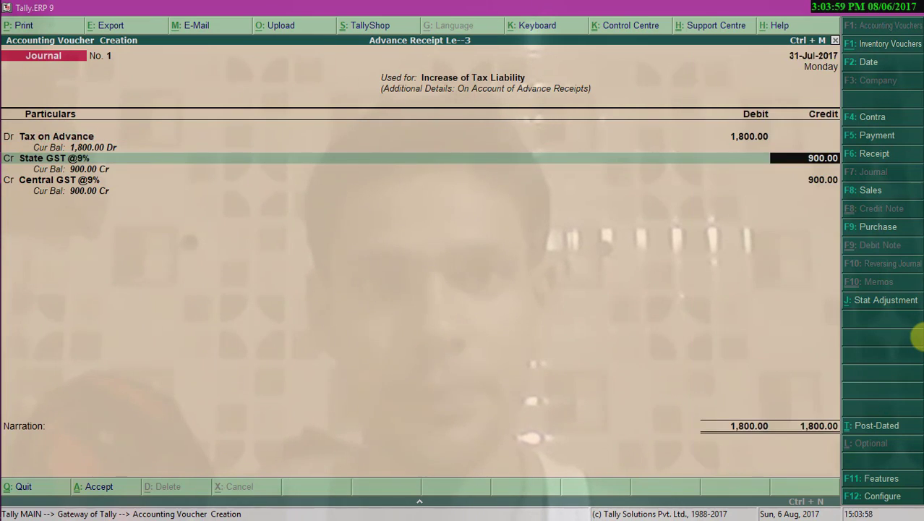
key(Return)
key(Return)
key(Return)
key(Return)
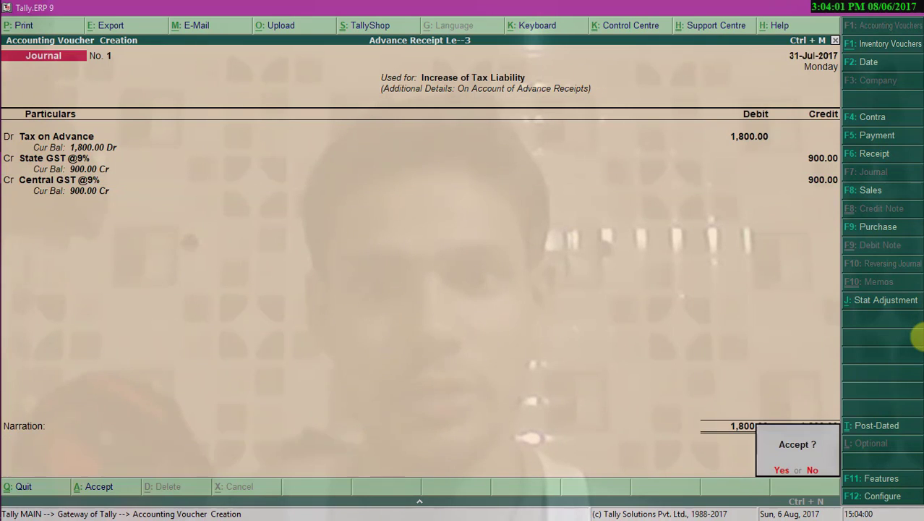
key(Return)
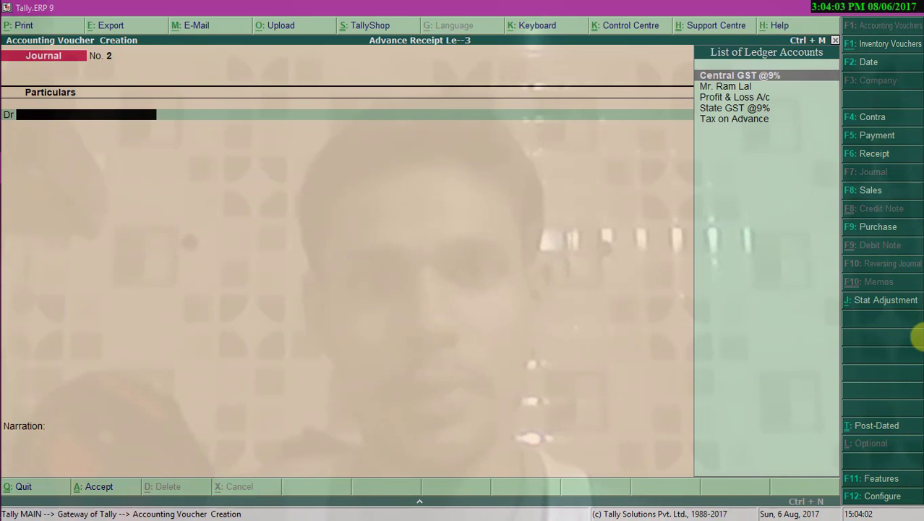
key(Escape)
key(Return)
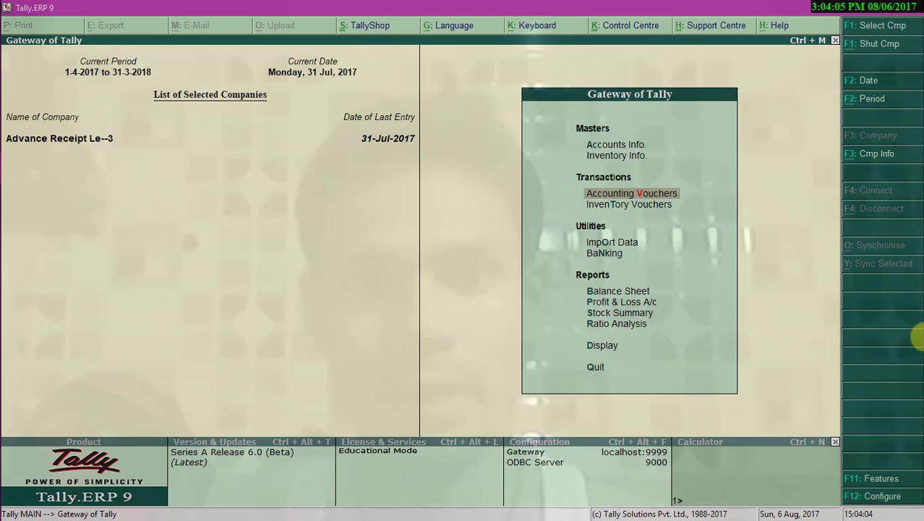
- Open the Balance Sheet and switch it to the detailed view
key(Down)
key(Down)
key(Down)
key(Down)
key(Down)
key(Up)
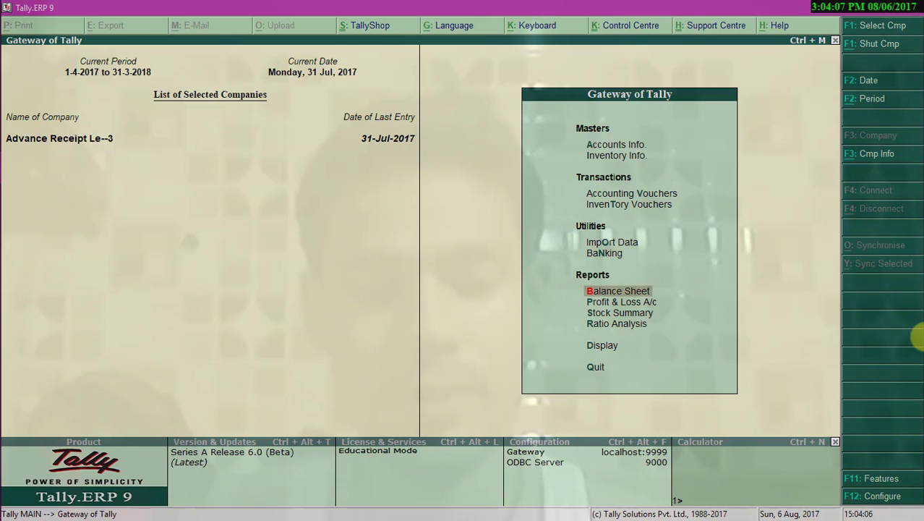
key(Return)
key(alt+F1)
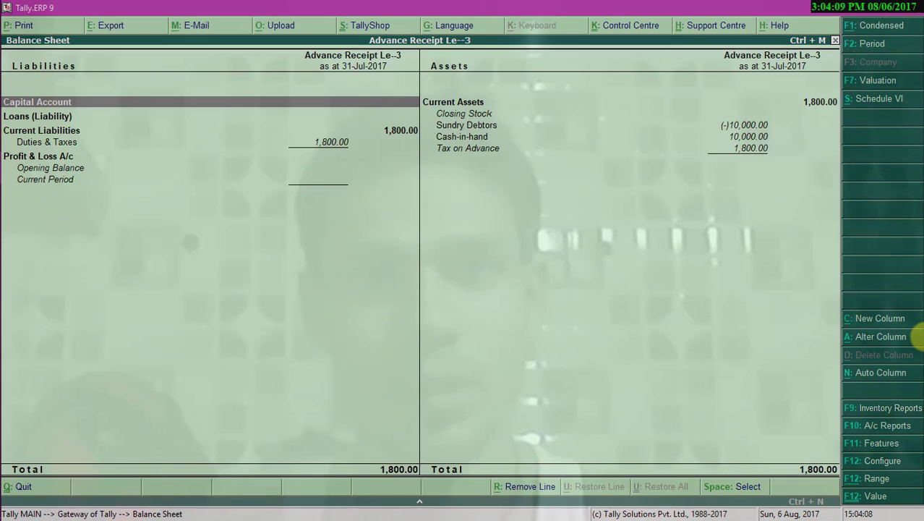
- Examine the Duties & Taxes line under Current Liabilities, then return to the Gateway of Tally
key(Down)
key(Down)
key(Down)
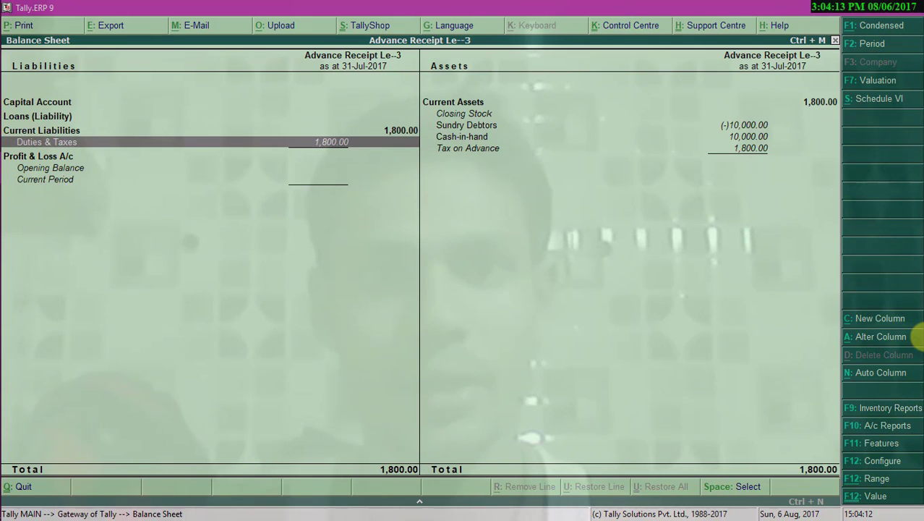
key(Escape)
key(Escape)
key(Escape)
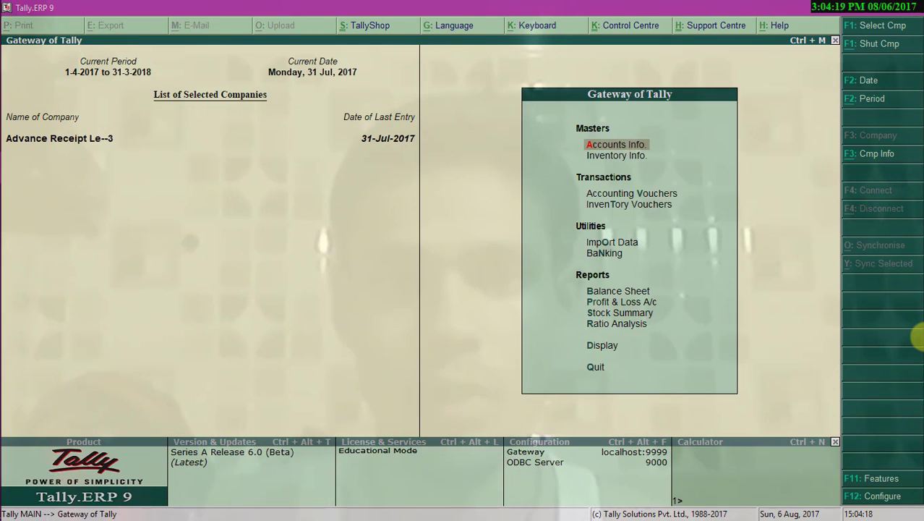
- Open the GSTR-1 report from the GST statutory reports and examine the Tax Liability on Advances line
key(d)
key(u)
key(g)
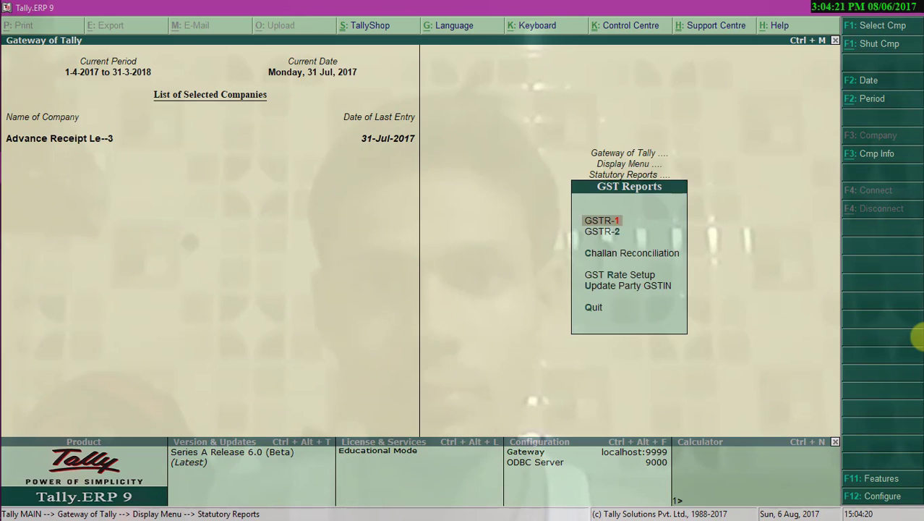
key(Return)
key(Down)
key(Down)
key(Down)
key(Down)
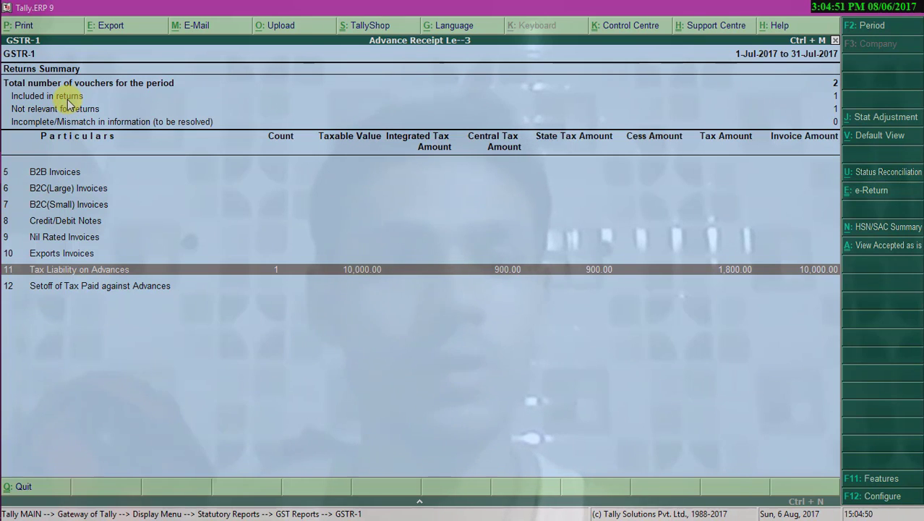
- Examine the voucher counts in the GSTR-1 returns summary, selecting the Included in returns line
key(Up)
key(Up)
key(Up)
key(Up)
key(Up)
key(Up)
key(Up)
key(Up)
key(Up)
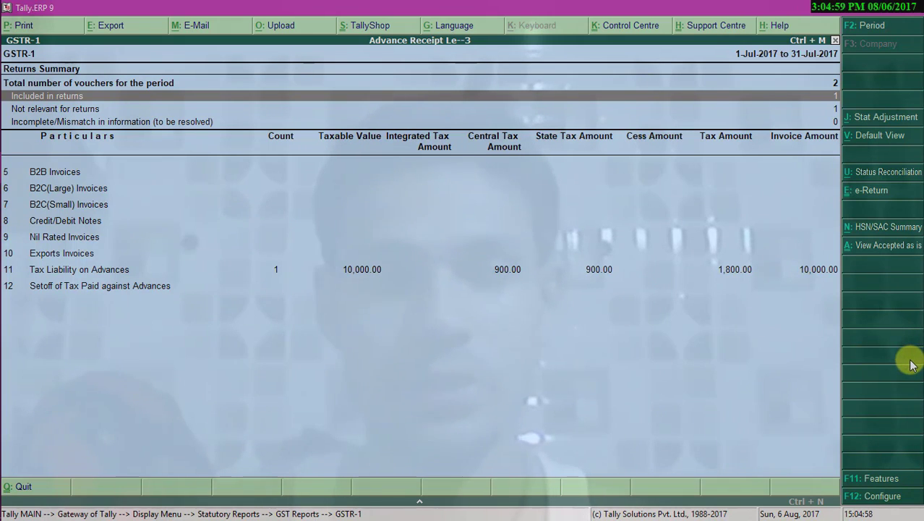
- Exclude the advance receipt voucher dated 1-7-2017 from the vouchers included in the July GSTR-1 return
key(Return)
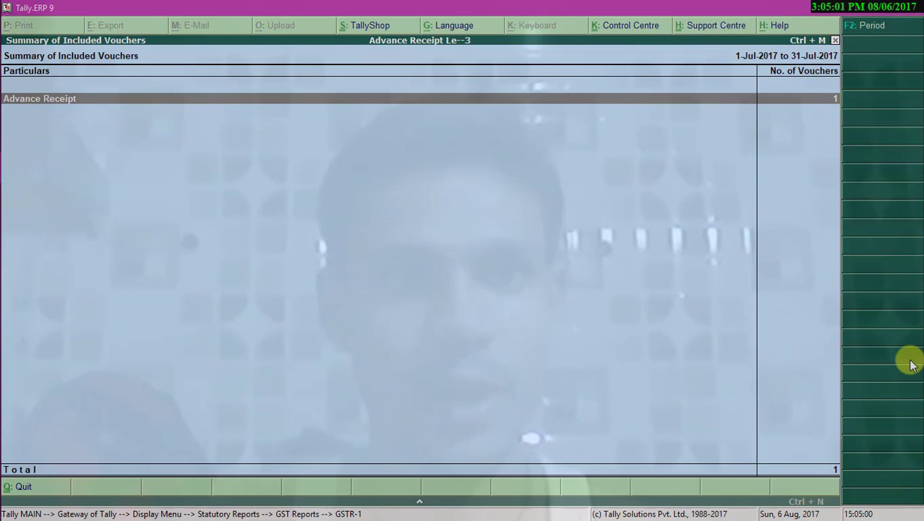
key(Return)
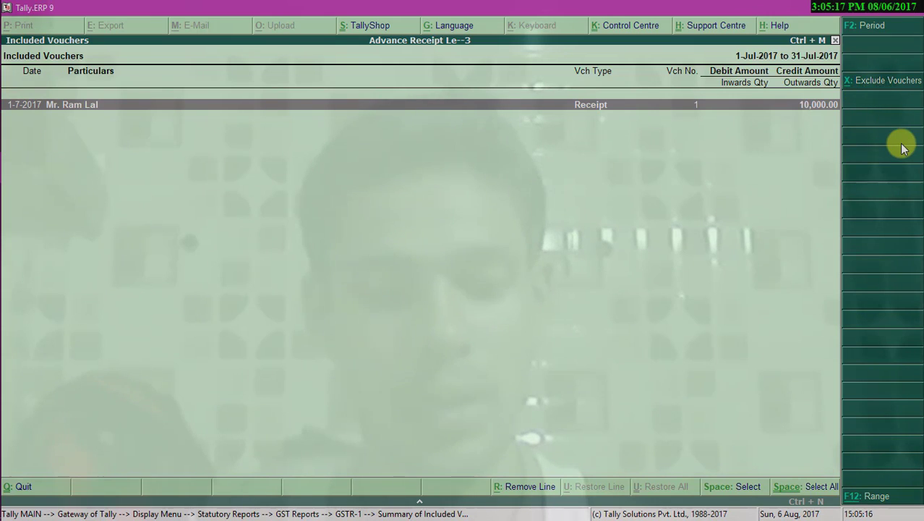
key(alt+x)
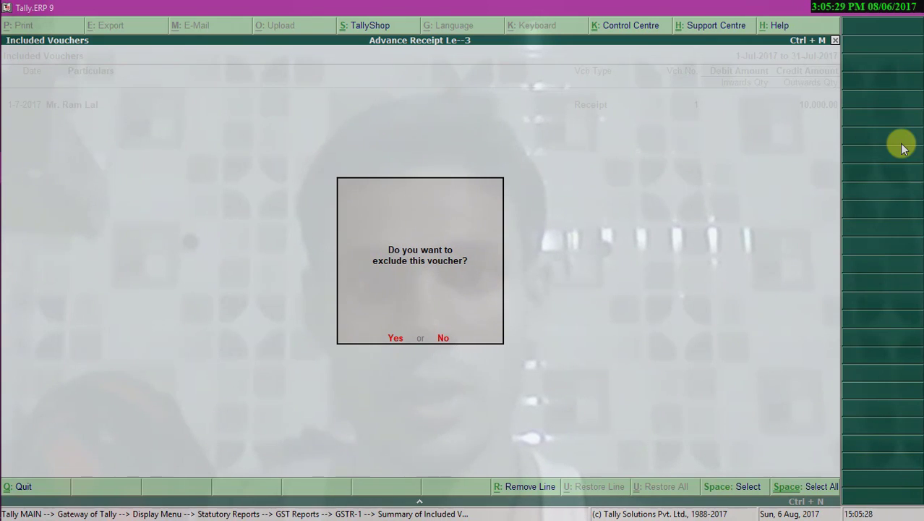
key(y)
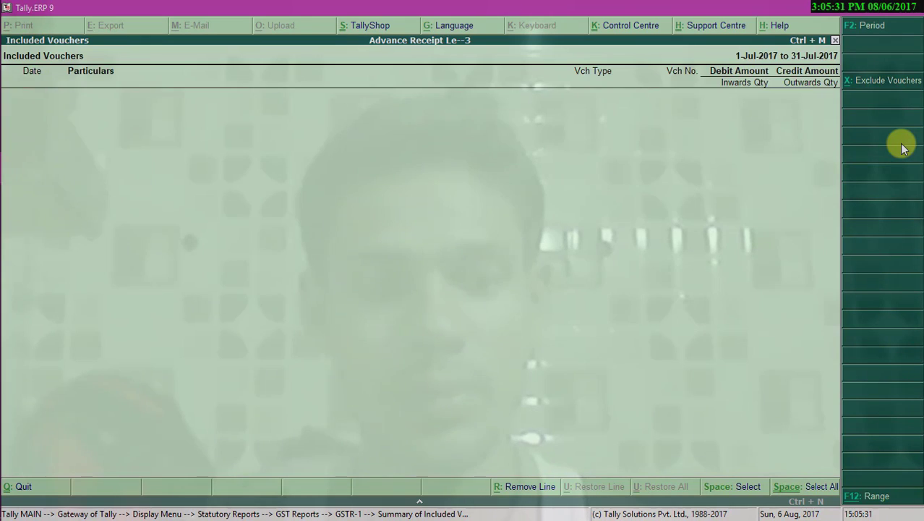
key(Escape)
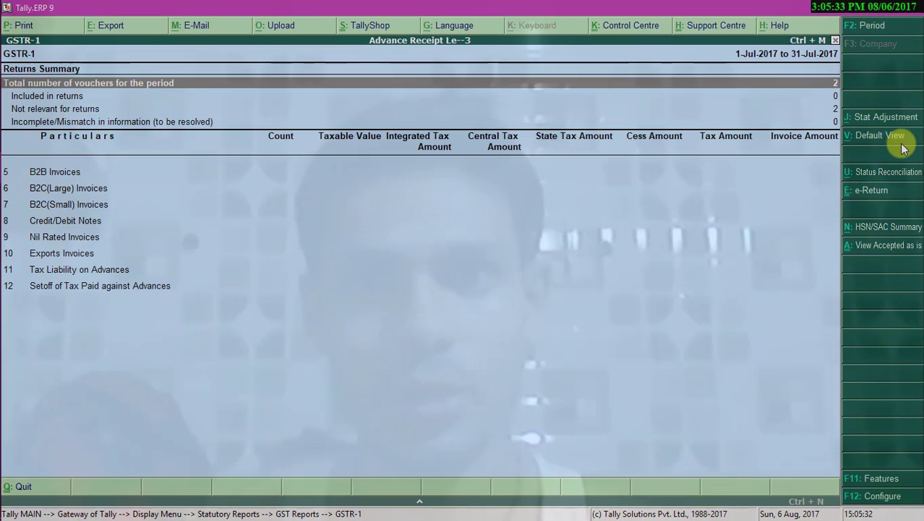
- Examine the July GSTR-1 summary and particulars lines after the exclusion and return to the Gateway of Tally
key(Down)
key(Down)
key(Down)
key(Down)
key(Down)
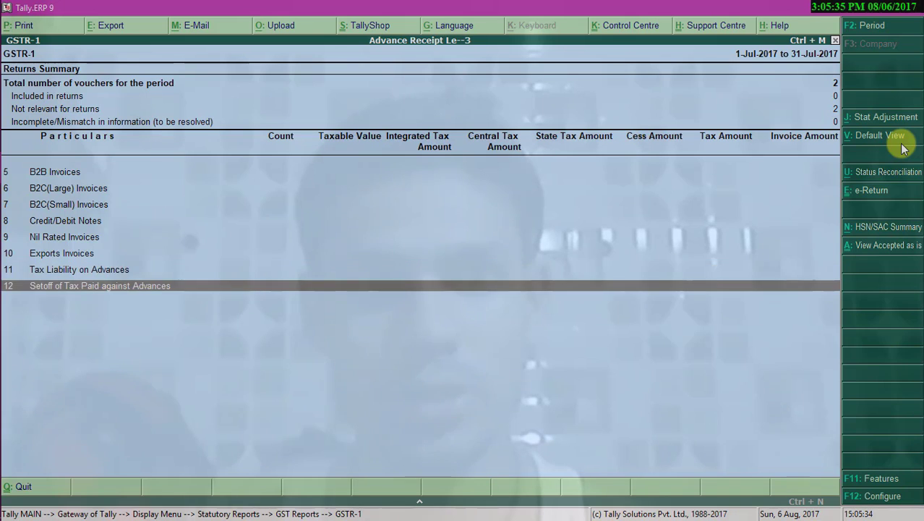
key(Up)
key(Up)
key(Up)
key(Up)
key(Up)
key(Up)
key(Up)
key(Up)
key(Down)
key(Down)
key(Down)
key(Down)
key(Down)
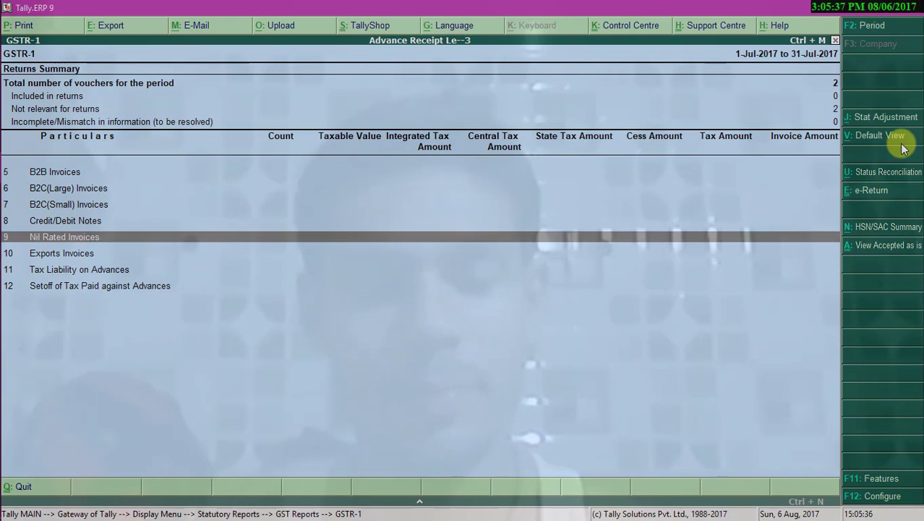
key(Escape)
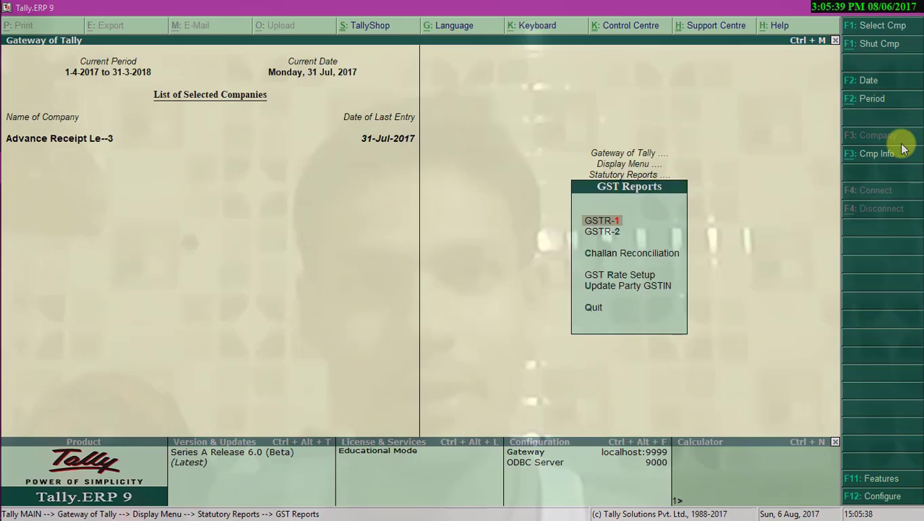
key(Escape)
key(Escape)
key(Escape)
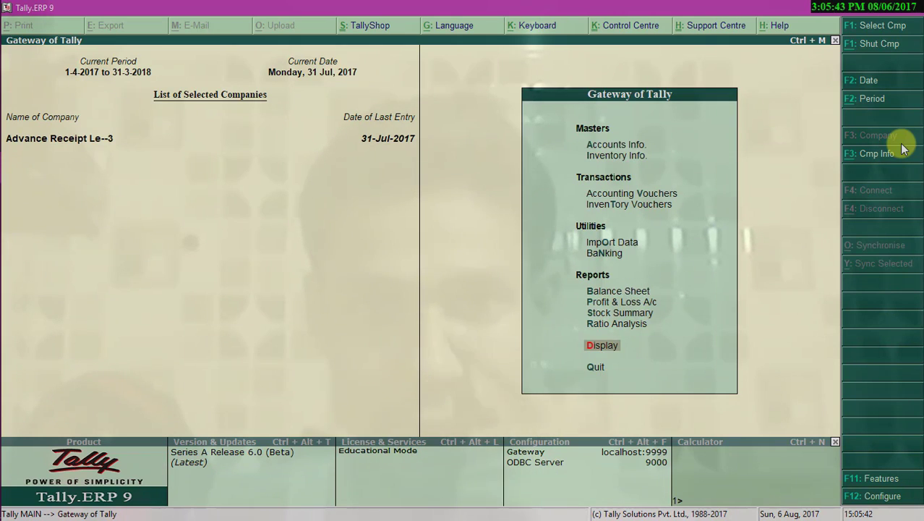
- Open the Balance Sheet in detailed view and examine the Duties & Taxes line under Current Liabilities
key(b)
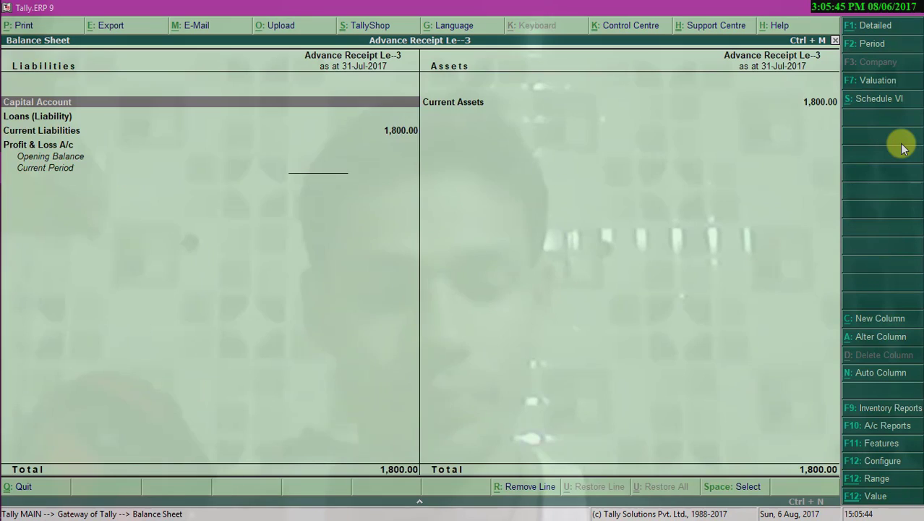
key(alt+F1)
key(Down)
key(Down)
key(Down)
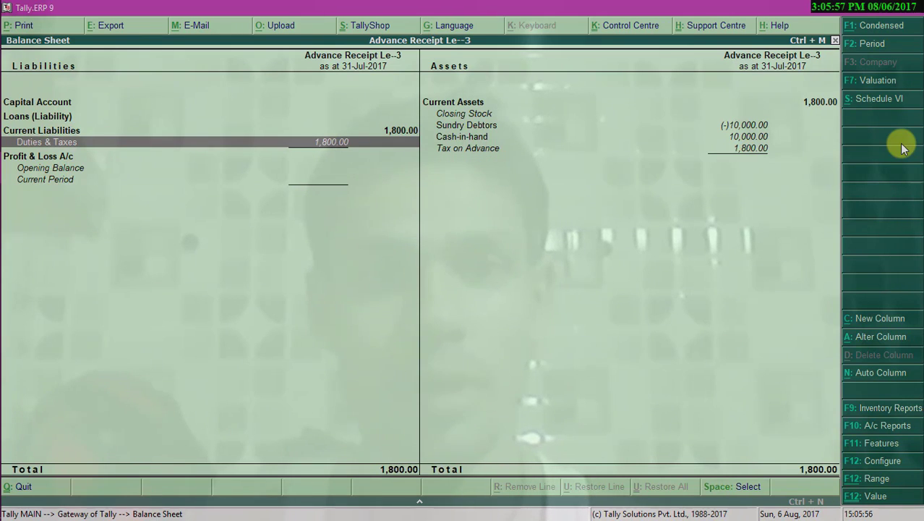
key(Escape)
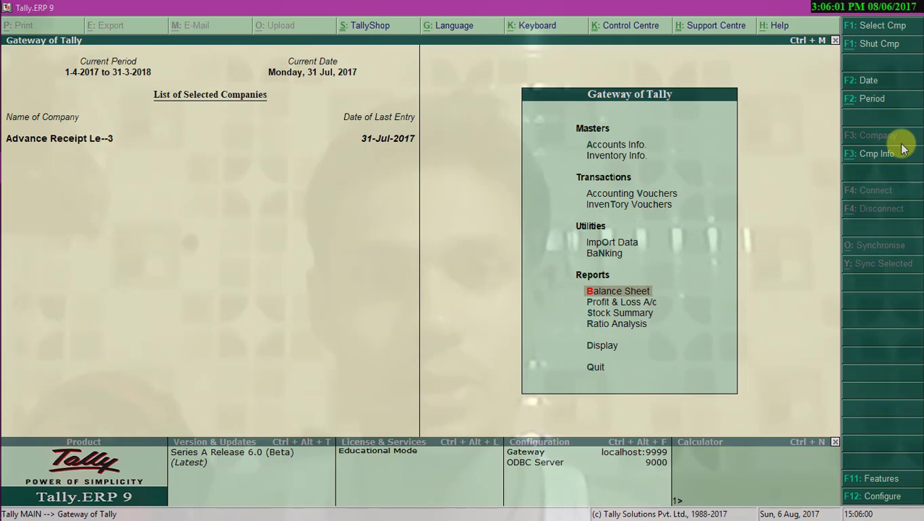
- Start a new journal voucher and set its date to 1-8-2017
key(v)
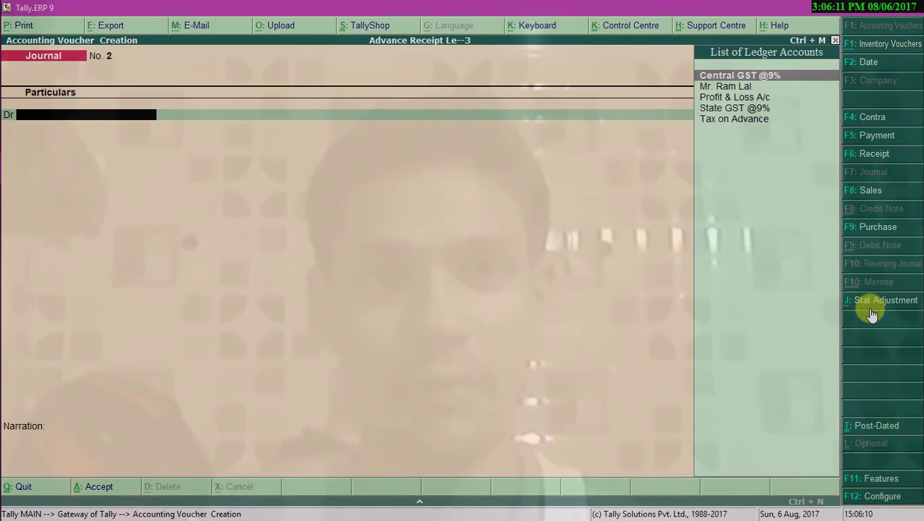
key(F2)
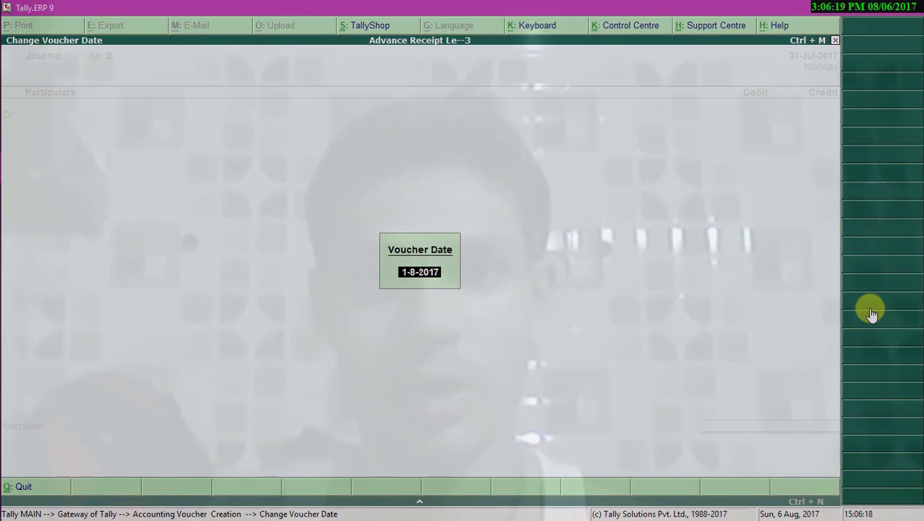
key(Return)
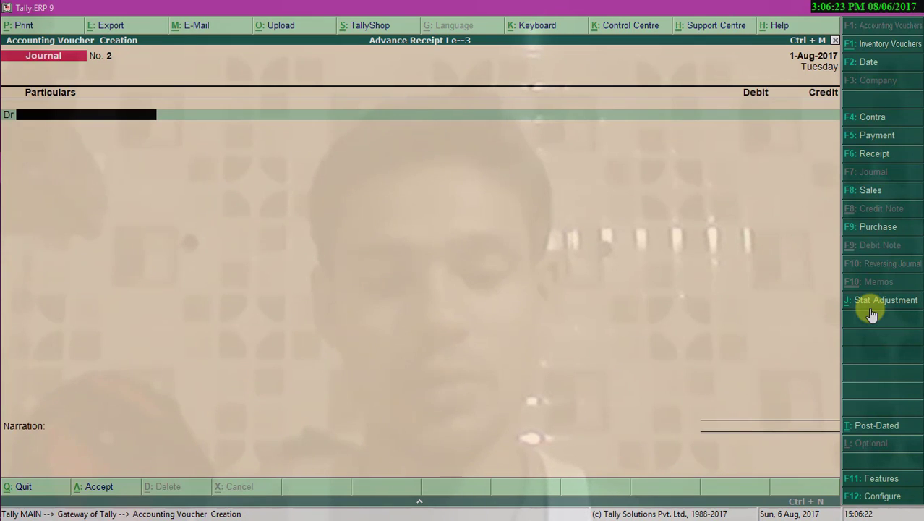
- Set the journal's stat adjustment to GST, Decrease of Tax Liability, with Cancellation of Advance Receipts as additional details
click(871, 313)
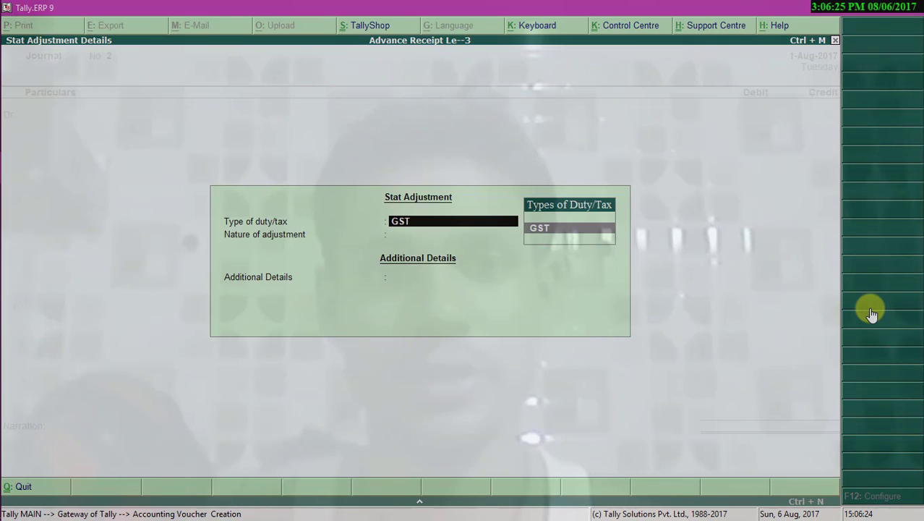
key(Return)
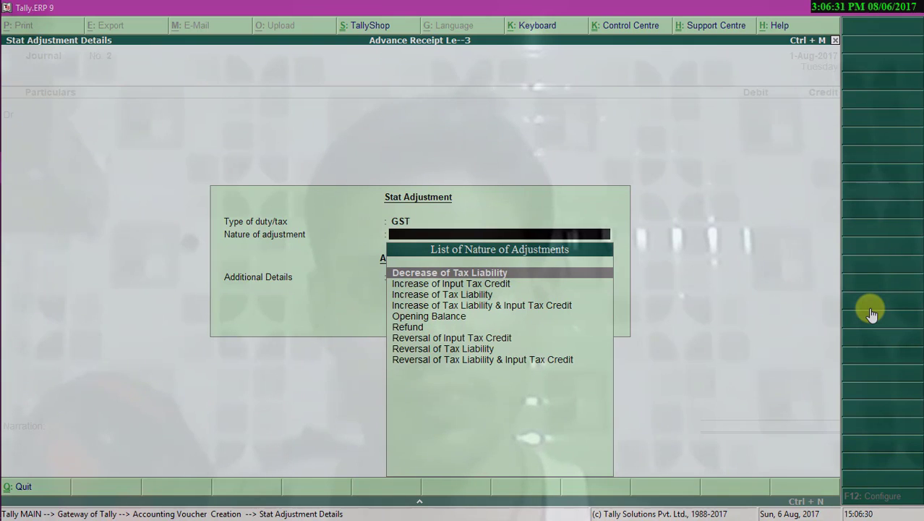
key(Return)
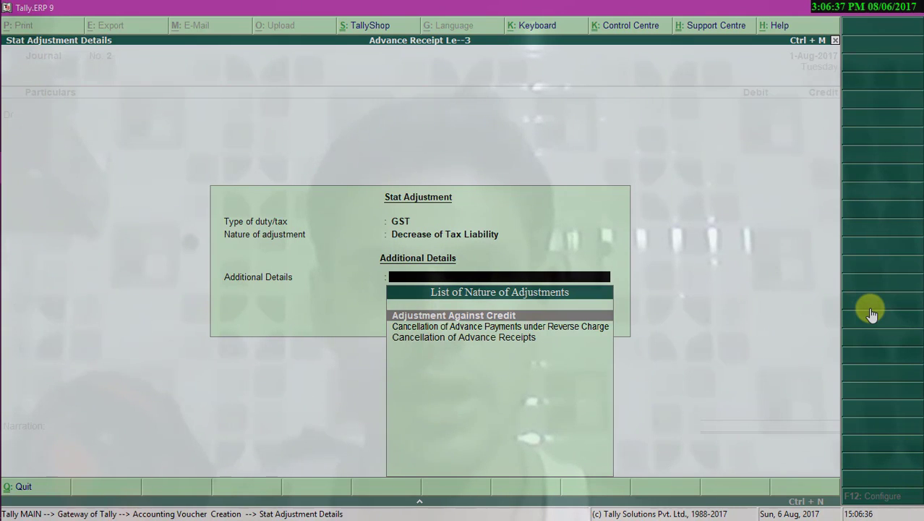
key(Down)
key(Down)
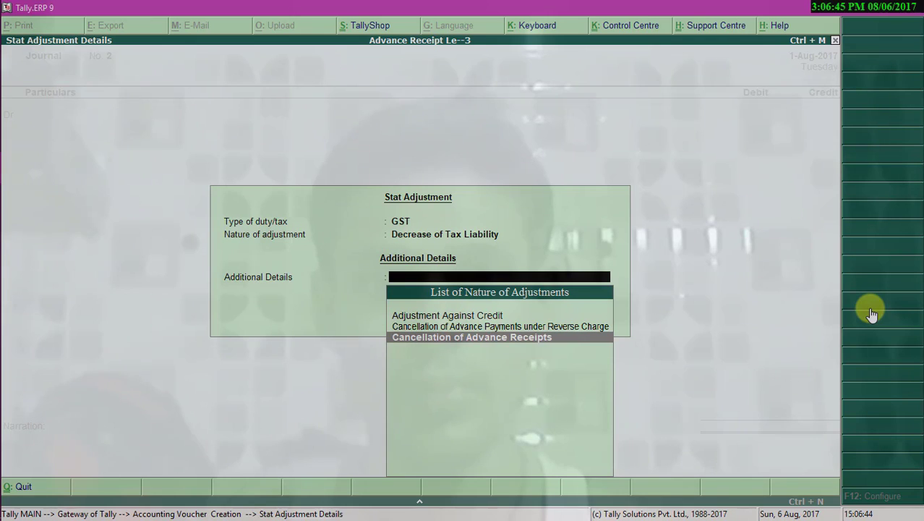
key(Return)
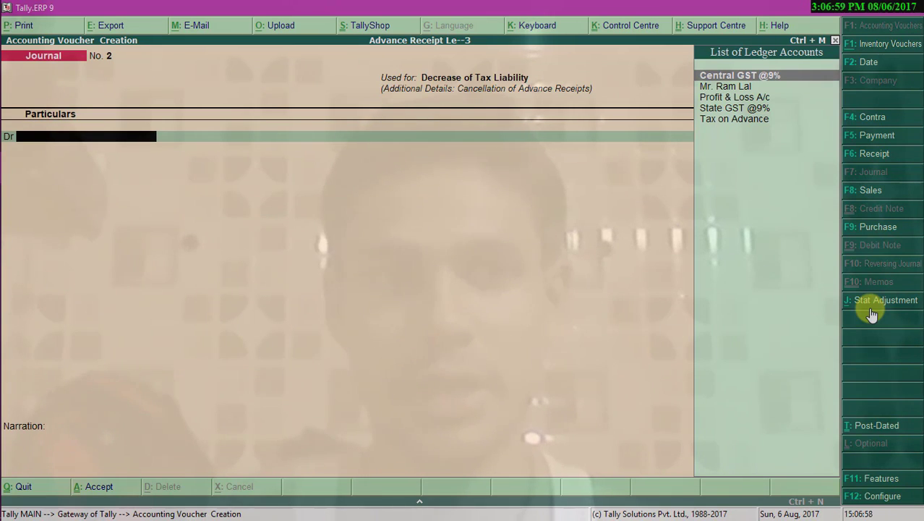
- Debit Central GST @9% with 900 and State GST @9% with 900 in the journal voucher
key(Return)
text(900)
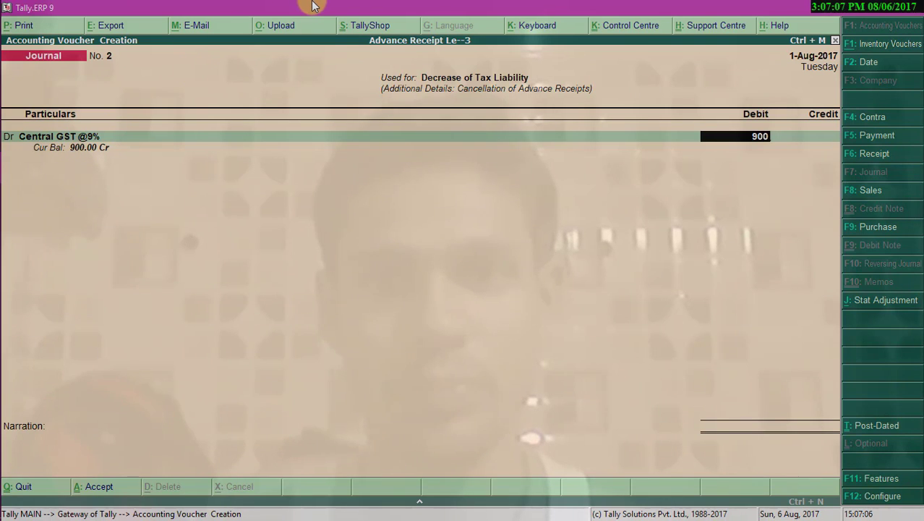
key(Return)
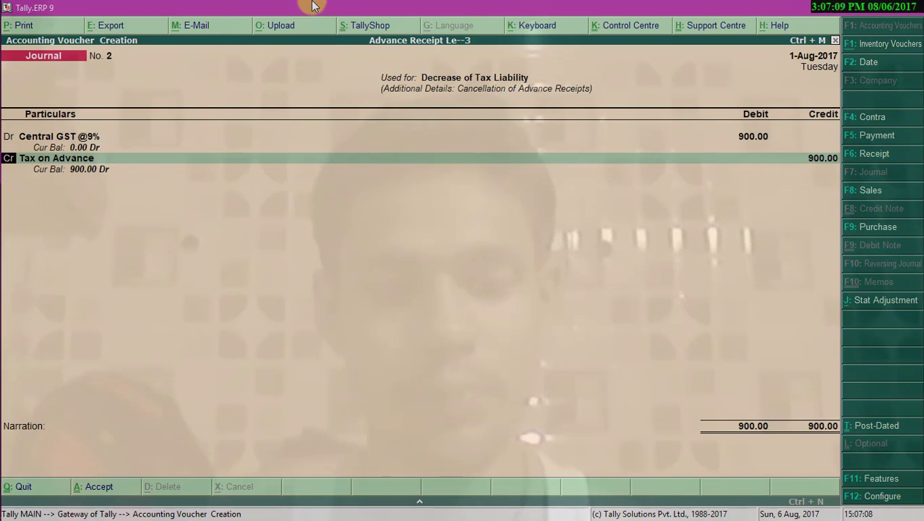
text(d)
key(Return)
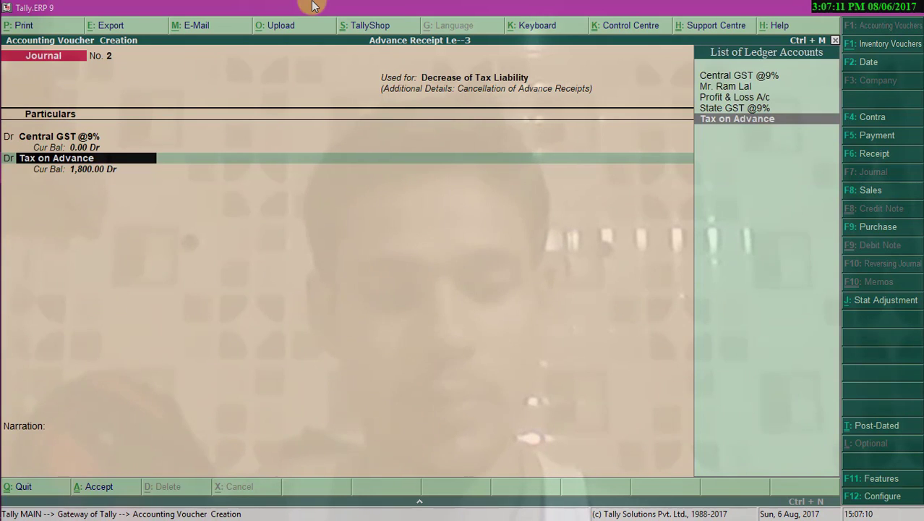
text(St)
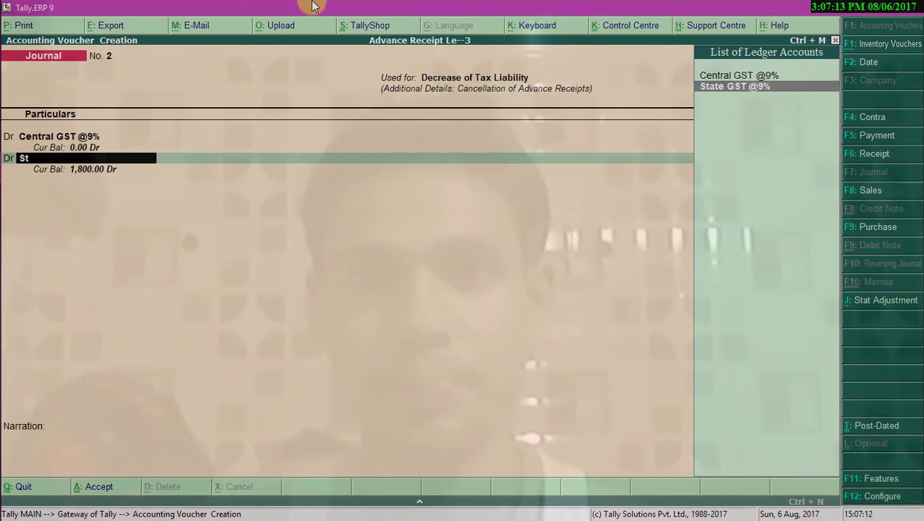
key(Return)
text(900)
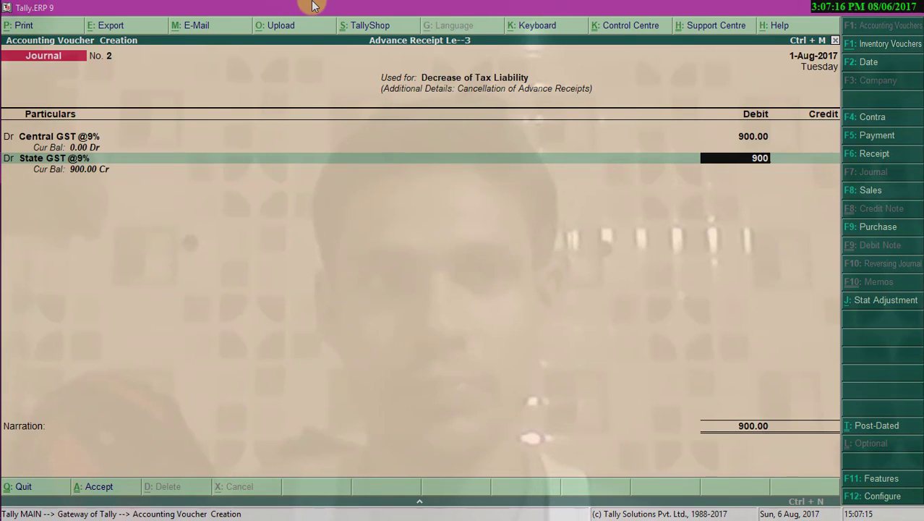
key(Return)
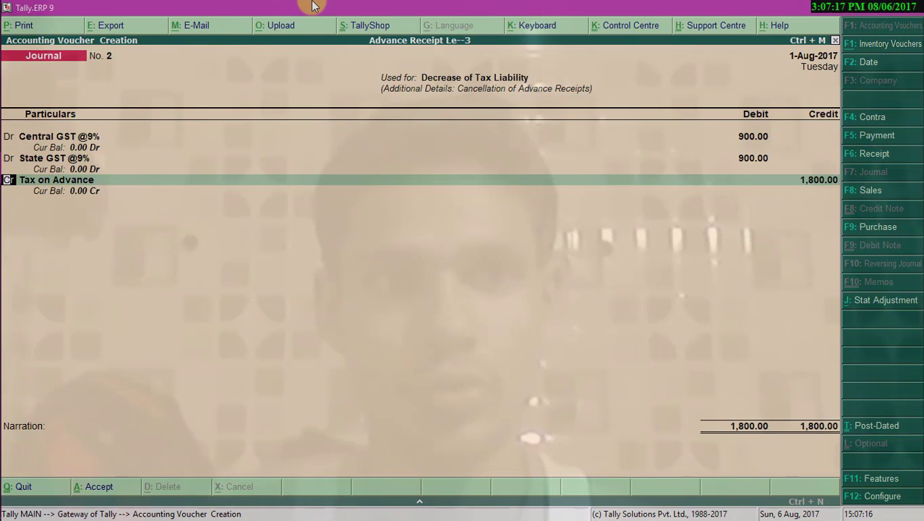
- Credit Tax on Advance with 1,800, save the journal voucher and return to the Gateway of Tally
key(Return)
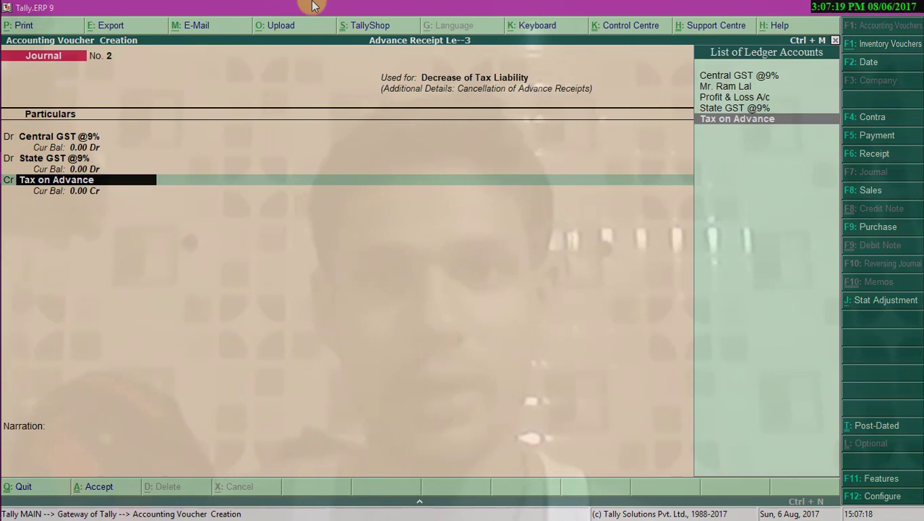
key(Return)
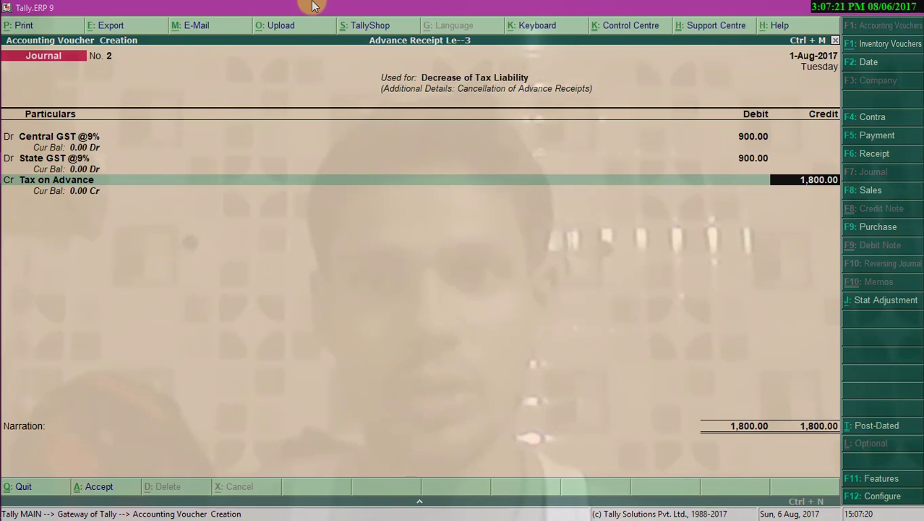
key(Return)
key(Return)
key(Return)
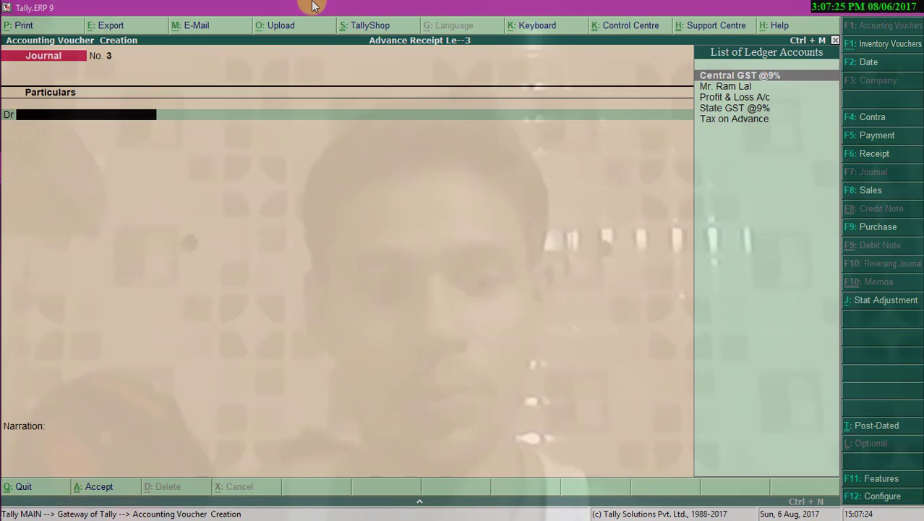
key(Escape)
key(Return)
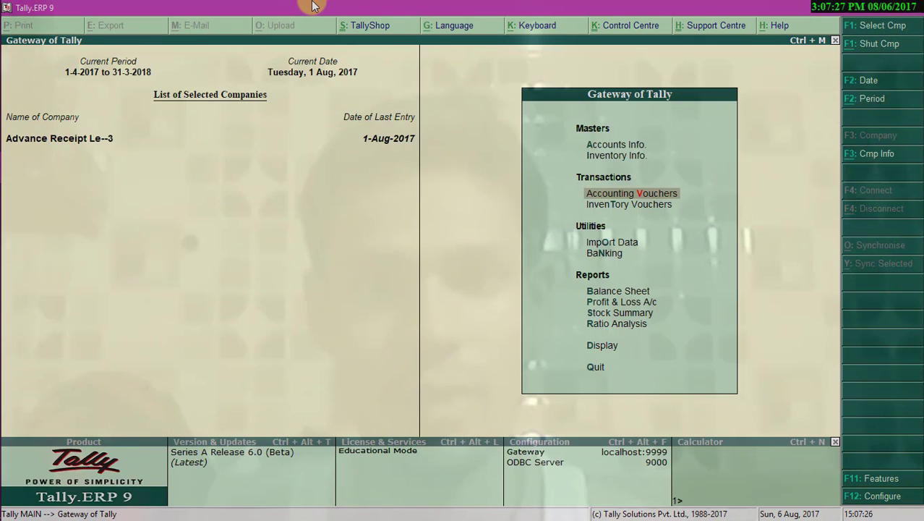
- Examine the Duties & Taxes line in the Balance Sheet as at 1-Aug-2017 and close the report
key(b)
key(Down)
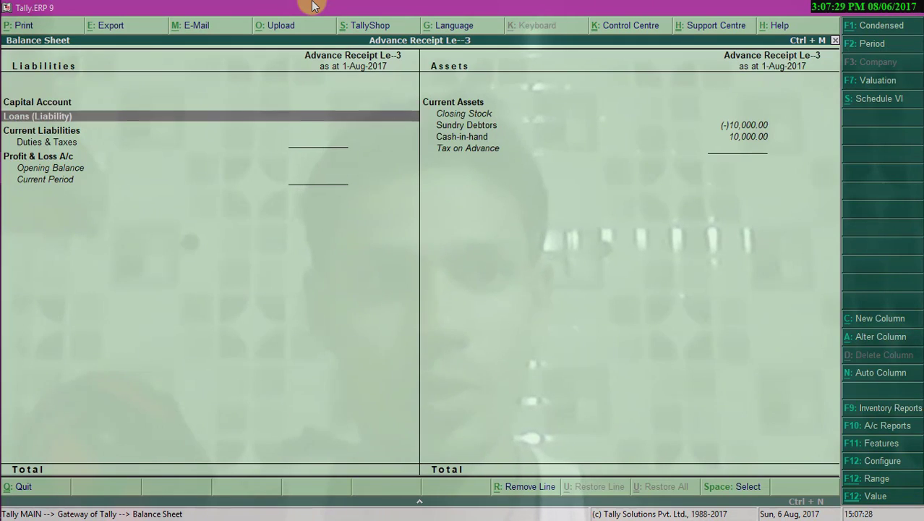
key(Down)
key(Down)
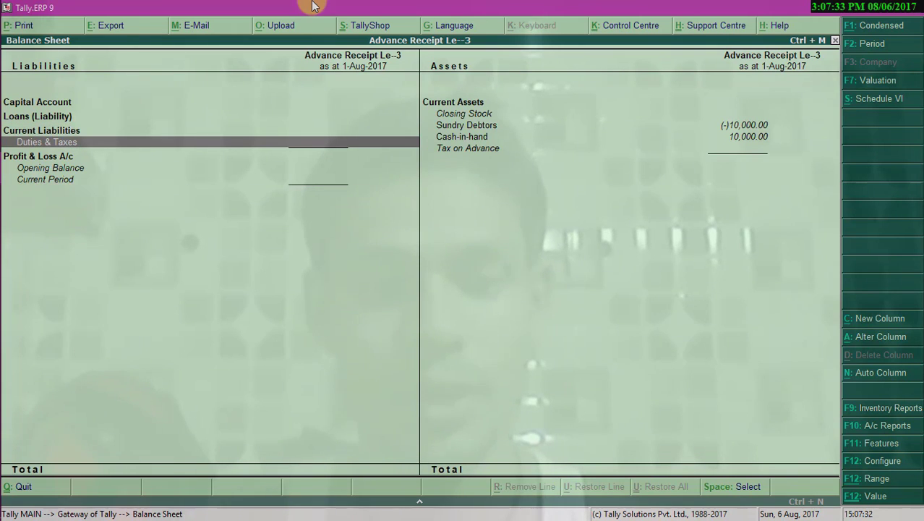
key(Escape)
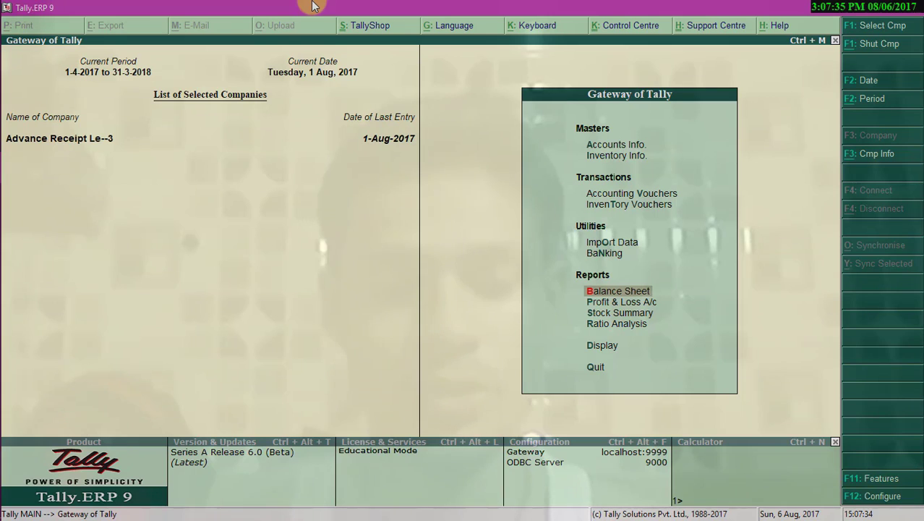
- Open the GSTR-1 report for August 2017 from the GST statutory reports
key(d)
key(u)
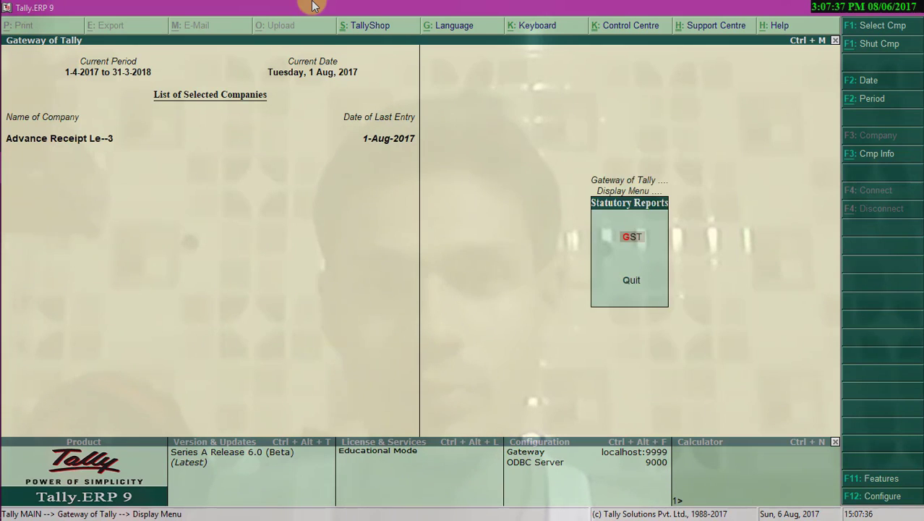
key(Return)
key(Return)
- Examine the August GSTR-1 returns summary and particulars, including Tax Liability on Advances and Setoff of Tax Paid against Advances
key(Down)
key(Down)
key(Down)
key(Down)
key(Down)
key(Down)
key(Down)
key(Down)
key(Down)
key(Down)
key(Down)
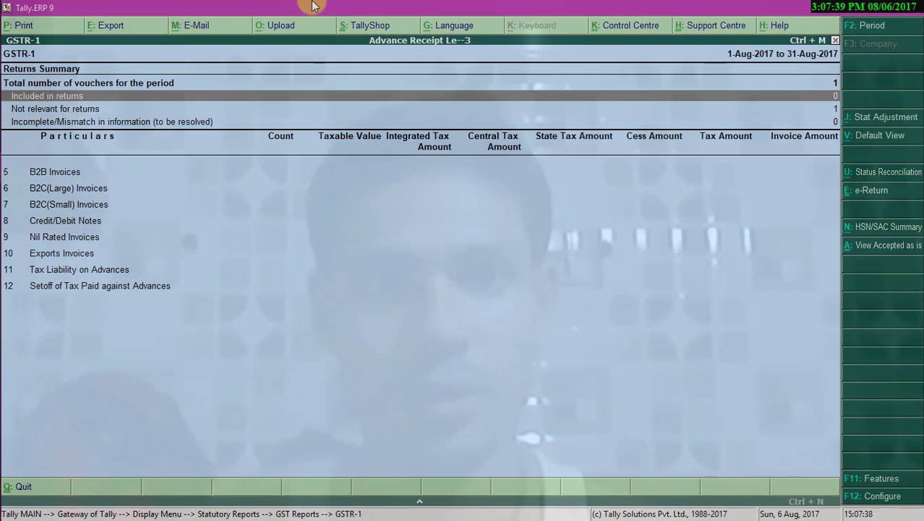
key(Up)
key(Up)
key(Up)
key(Up)
key(Up)
key(Up)
key(Up)
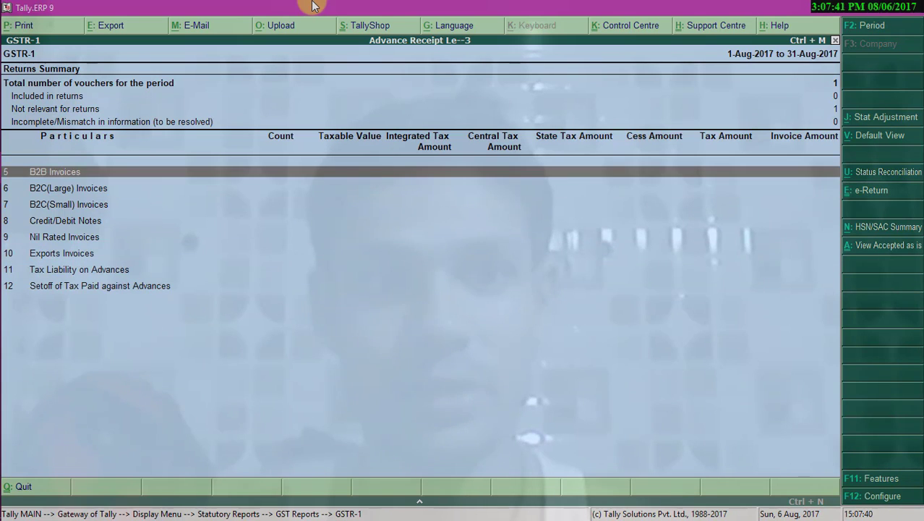
key(Down)
key(Down)
key(Down)
key(Down)
key(Down)
key(Down)
key(Down)
key(Up)
key(Up)
key(Up)
key(Up)
key(Up)
key(Up)
key(Up)
key(Up)
key(Up)
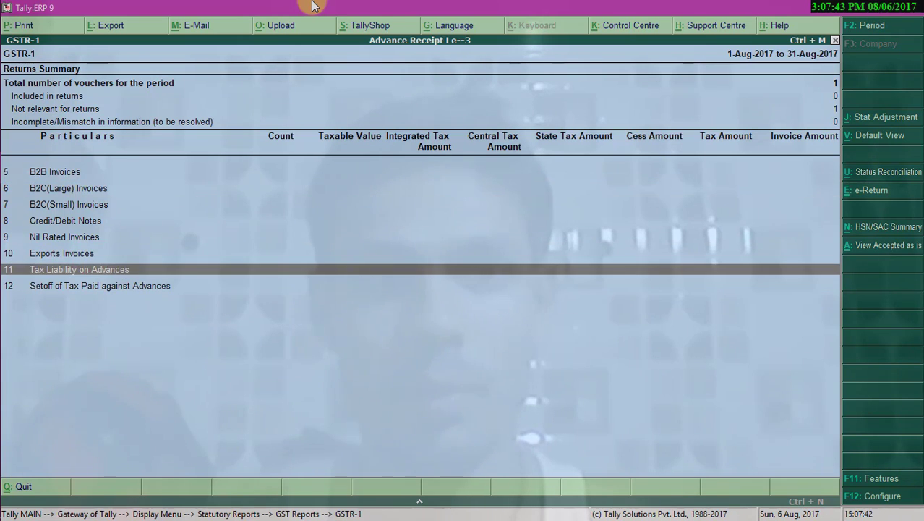
key(Down)
key(Down)
key(Down)
key(Down)
key(Down)
key(Down)
key(Down)
key(Down)
key(Down)
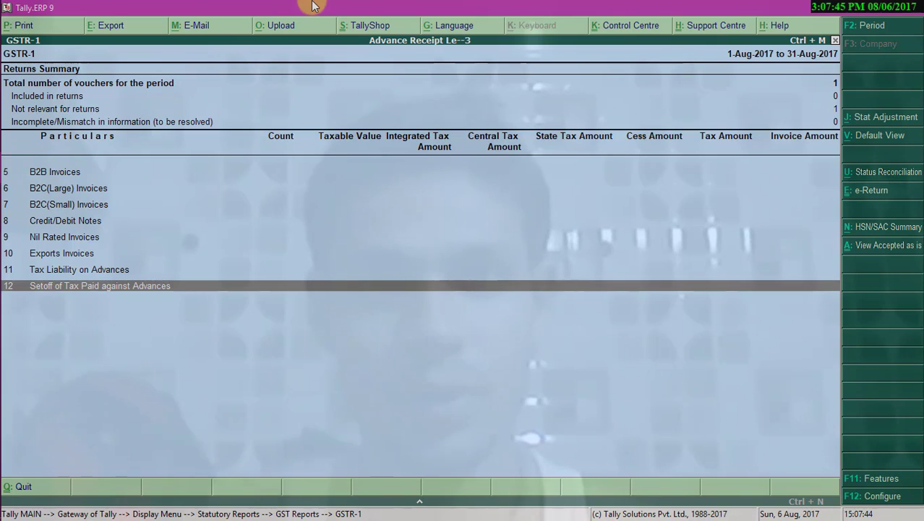
key(Up)
key(Up)
key(Up)
key(Up)
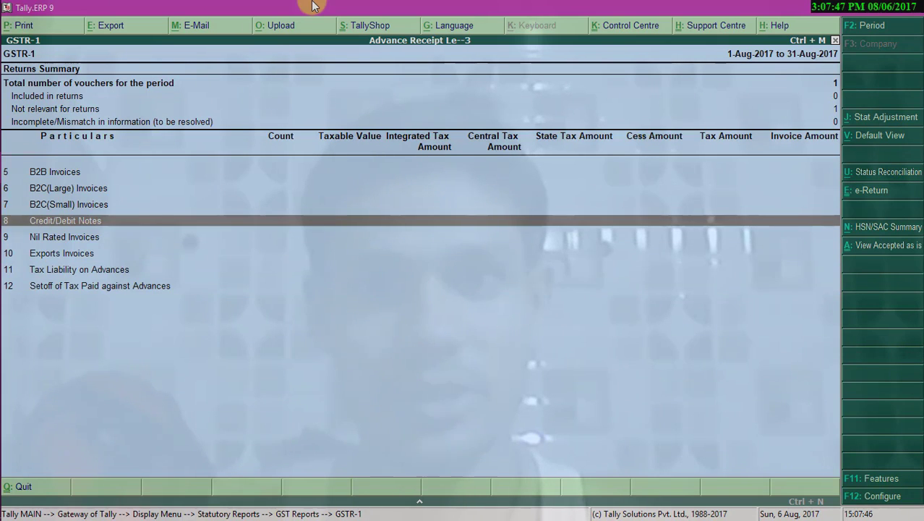